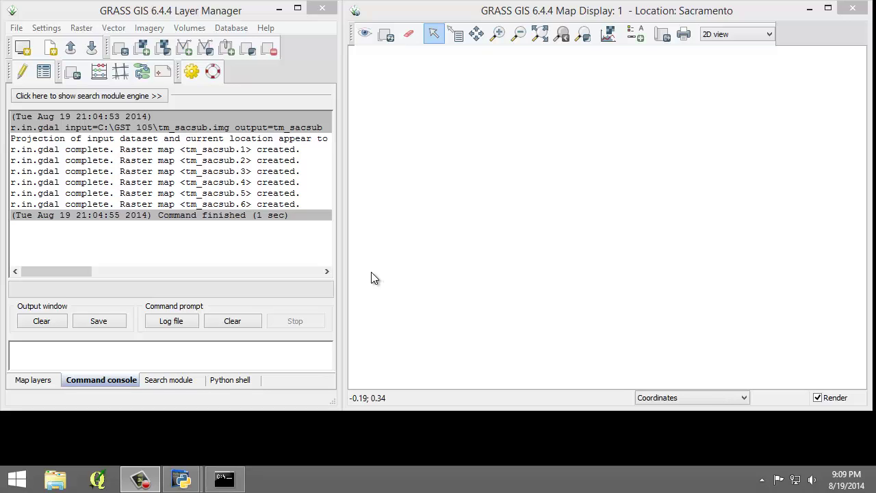
# Launch i.cluster from Imagery > Classify image > Clustering input for unsupervised classification.
pyautogui.click(151, 29)
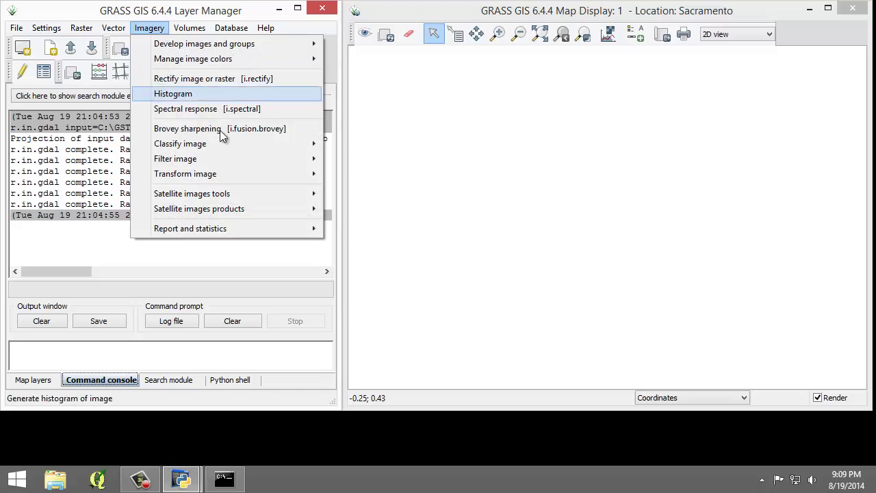
pyautogui.moveTo(249, 147)
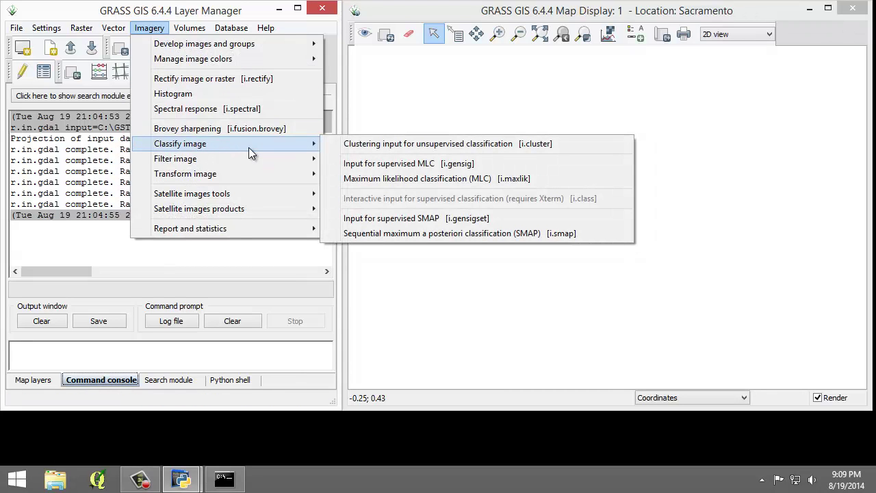
pyautogui.click(395, 146)
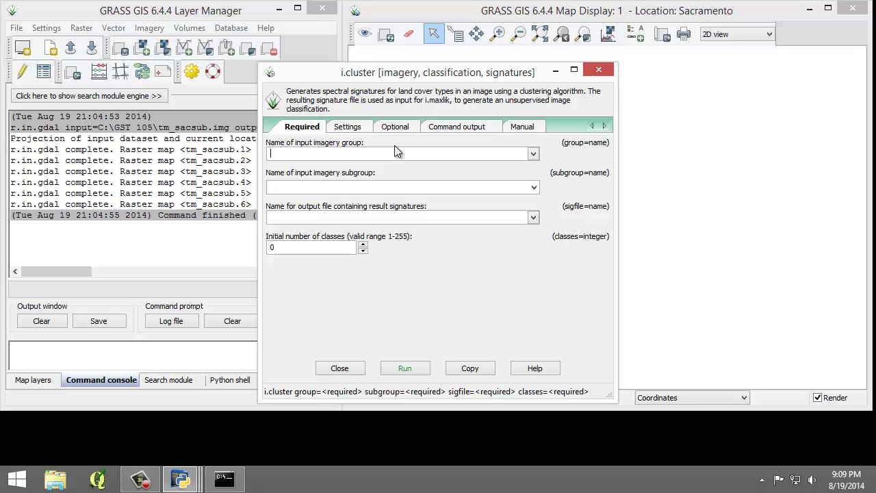
# Switch the i.cluster dialog to its Manual page.
pyautogui.click(526, 127)
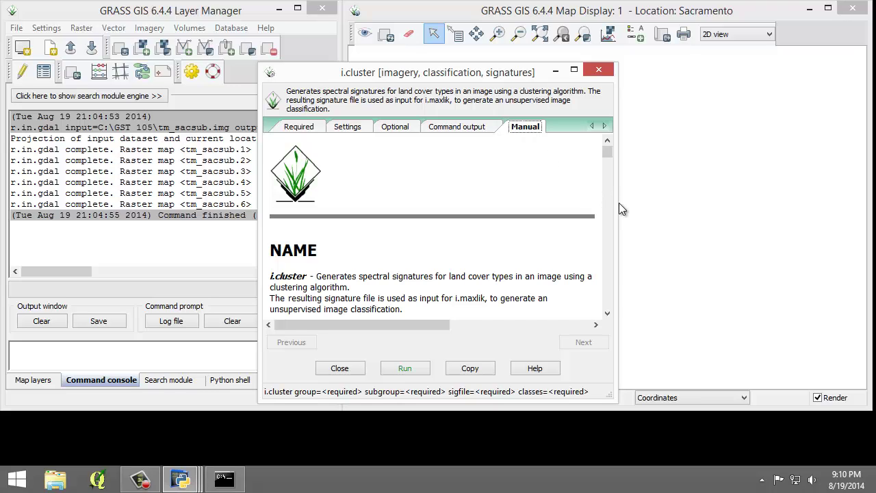
# Widen the i.cluster dialog and scroll through its manual page.
pyautogui.moveTo(618, 203); pyautogui.dragTo(759, 206)
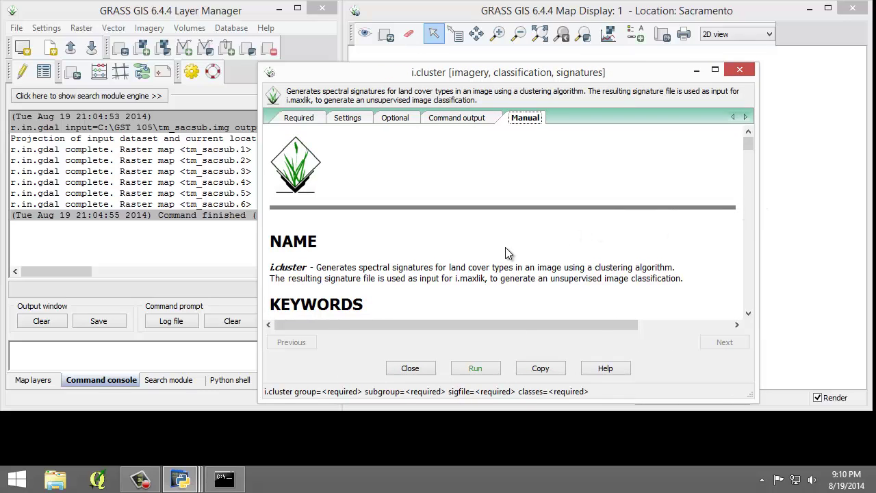
pyautogui.scroll(-1, 504, 252)
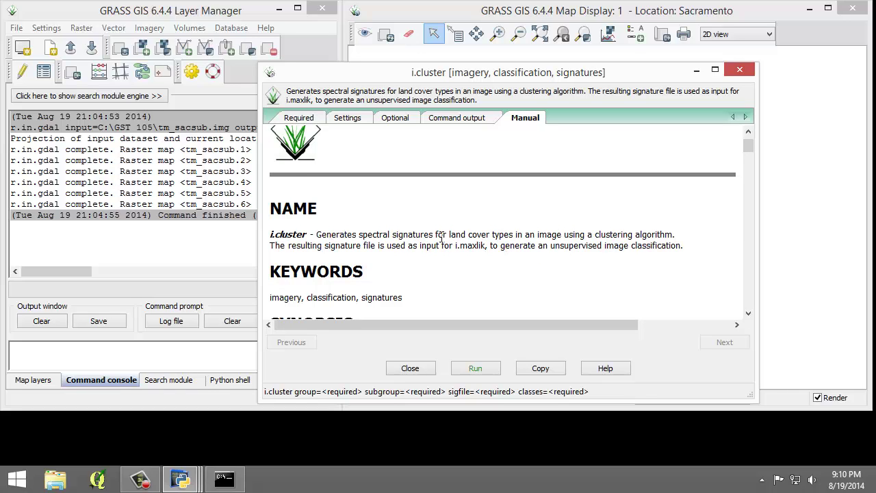
pyautogui.scroll(-15, 441, 236)
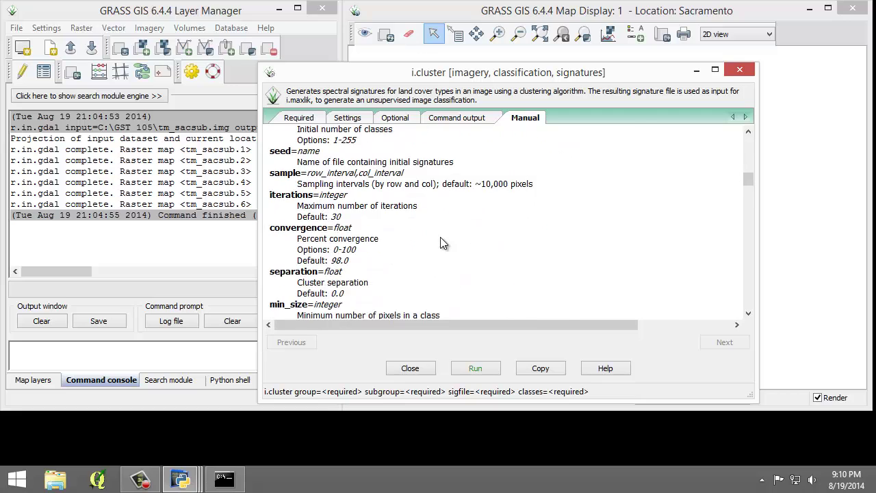
pyautogui.scroll(-8, 441, 240)
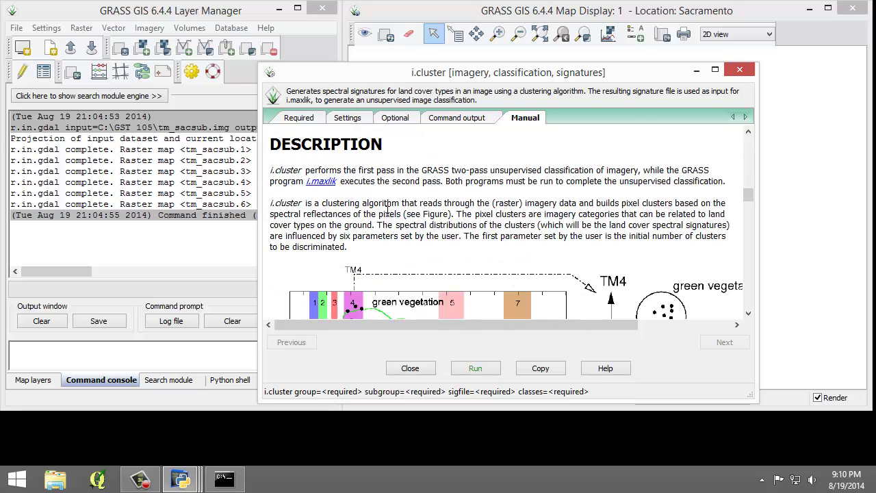
pyautogui.scroll(-5, 498, 233)
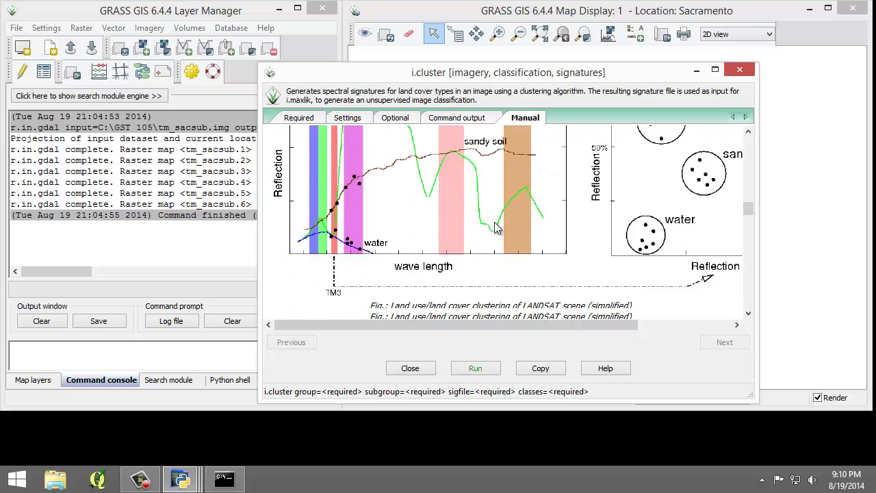
pyautogui.scroll(-2, 498, 229)
pyautogui.scroll(-8, 496, 228)
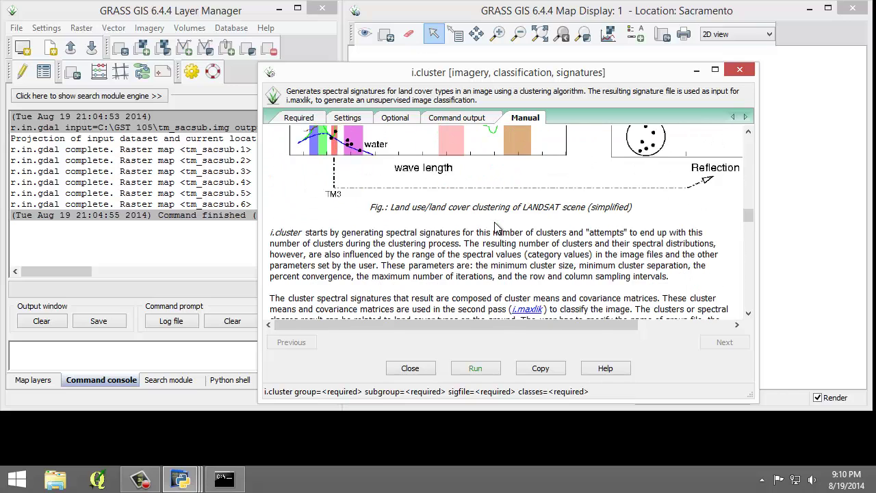
pyautogui.scroll(-2, 496, 228)
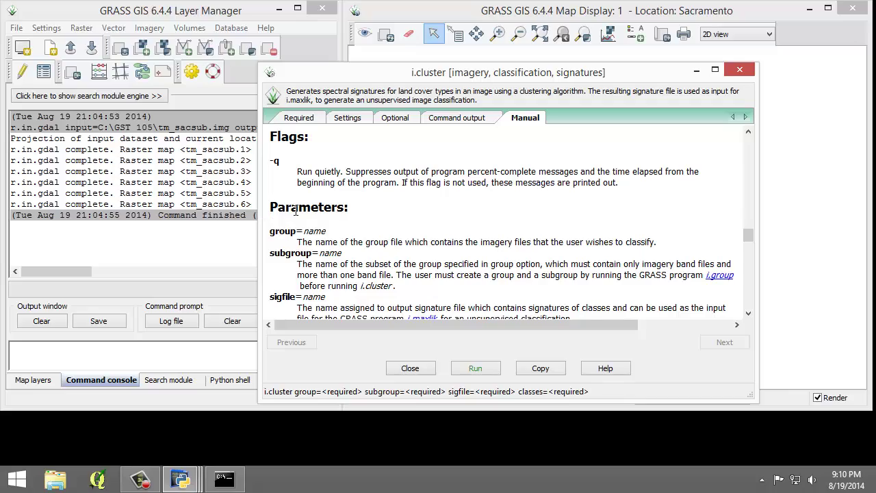
pyautogui.scroll(-18, 296, 211)
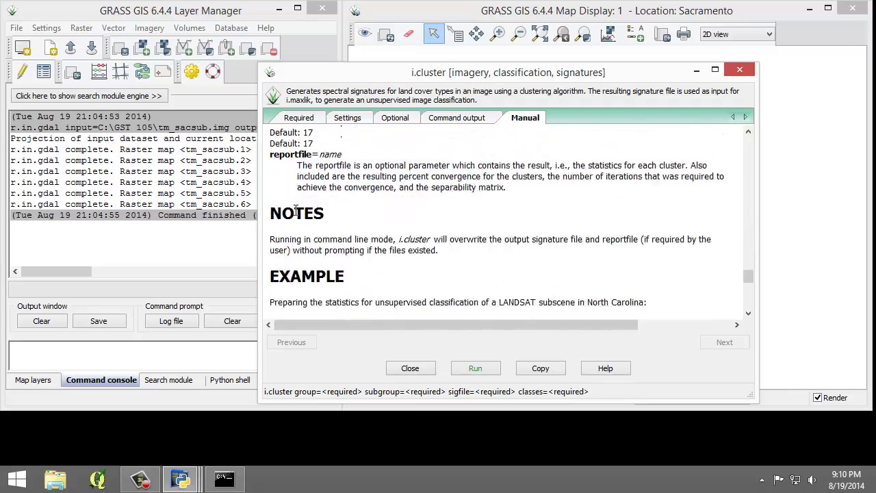
pyautogui.scroll(16, 296, 210)
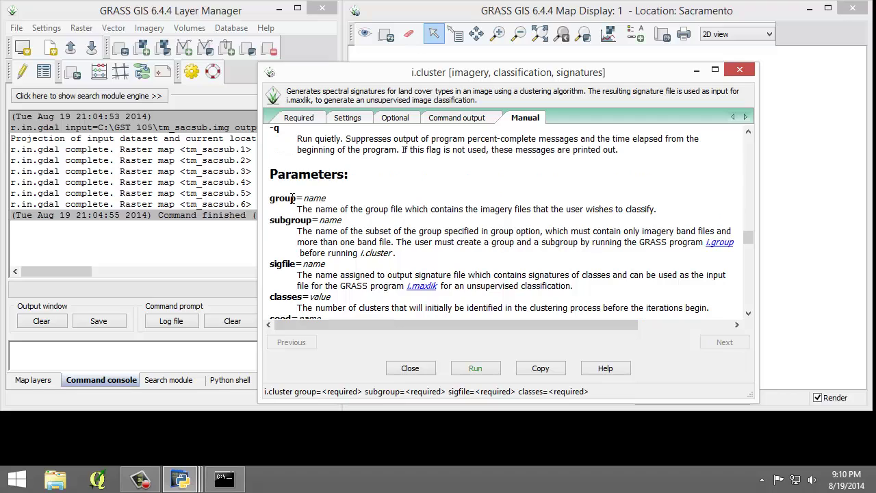
# Highlight and read the group, subgroup, sigfile and classes parameter descriptions.
pyautogui.moveTo(297, 210); pyautogui.dragTo(668, 214)
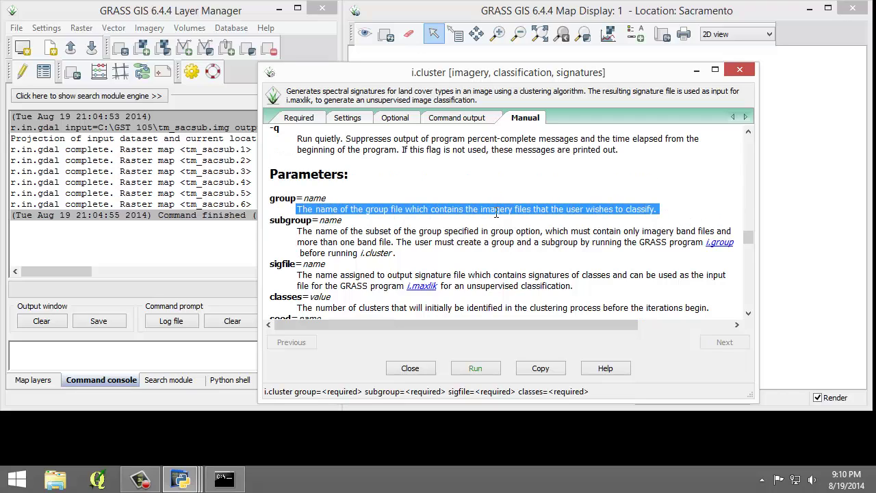
pyautogui.scroll(-12, 494, 212)
pyautogui.scroll(8, 493, 213)
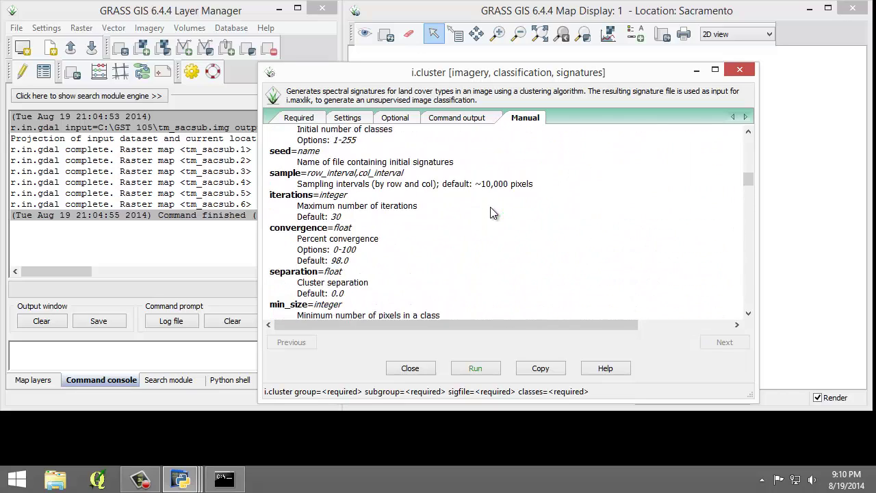
pyautogui.scroll(5, 493, 213)
pyautogui.scroll(-1, 338, 212)
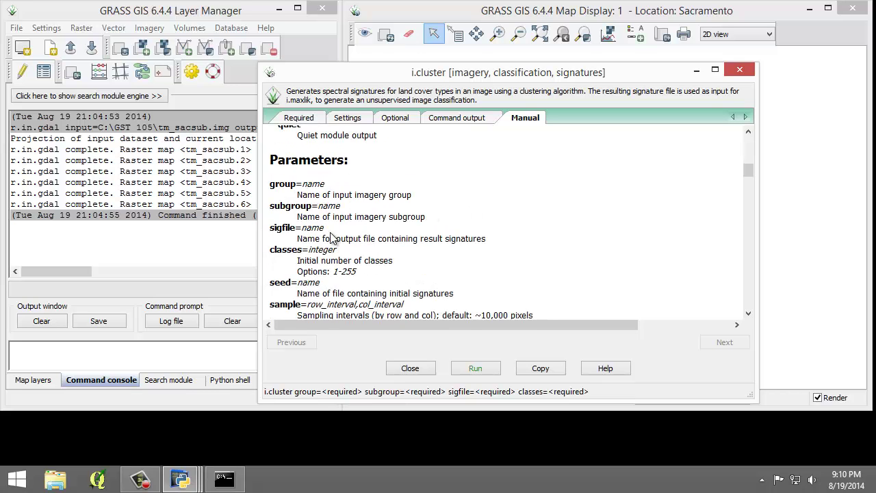
pyautogui.scroll(-2, 335, 239)
pyautogui.moveTo(322, 250); pyautogui.dragTo(534, 250)
pyautogui.scroll(-5, 452, 248)
pyautogui.scroll(-10, 452, 249)
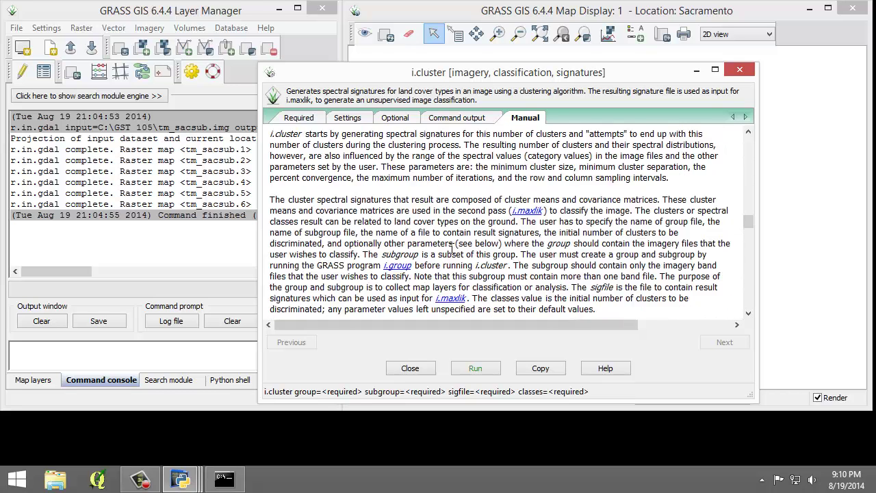
pyautogui.scroll(-1, 409, 242)
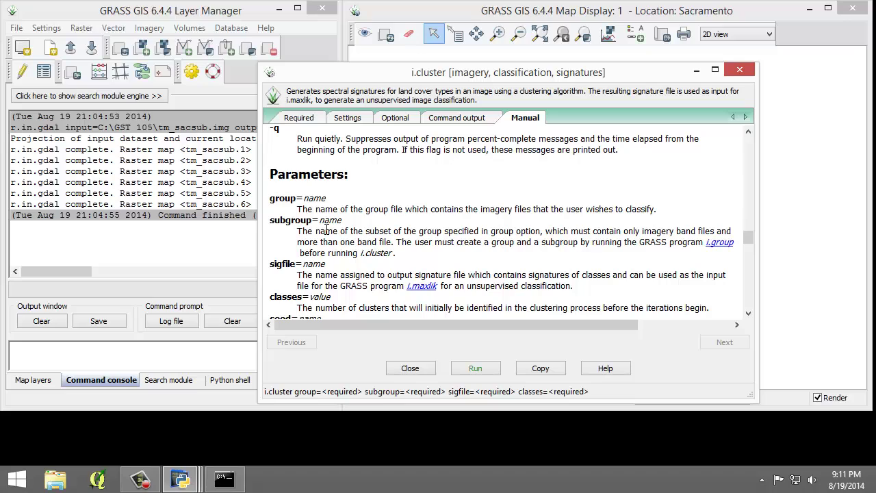
# Choose tm_sacsub_group as both the imagery group and the subgroup.
pyautogui.click(314, 118)
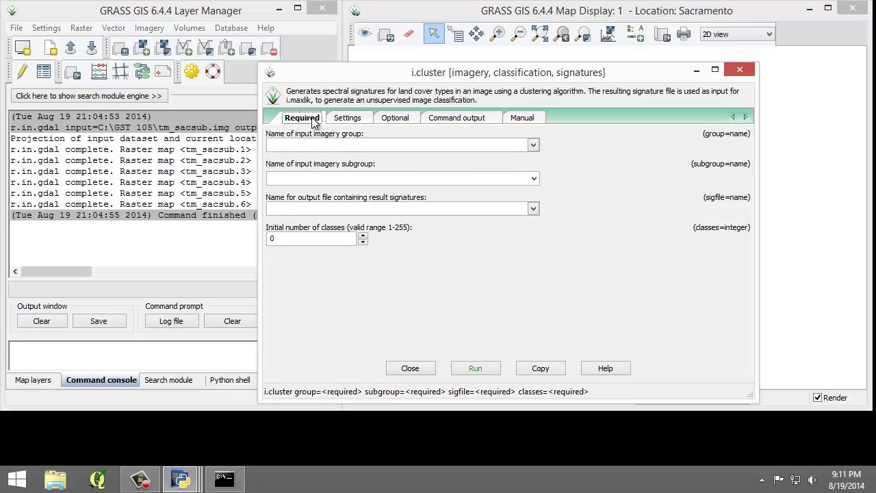
pyautogui.click(534, 145)
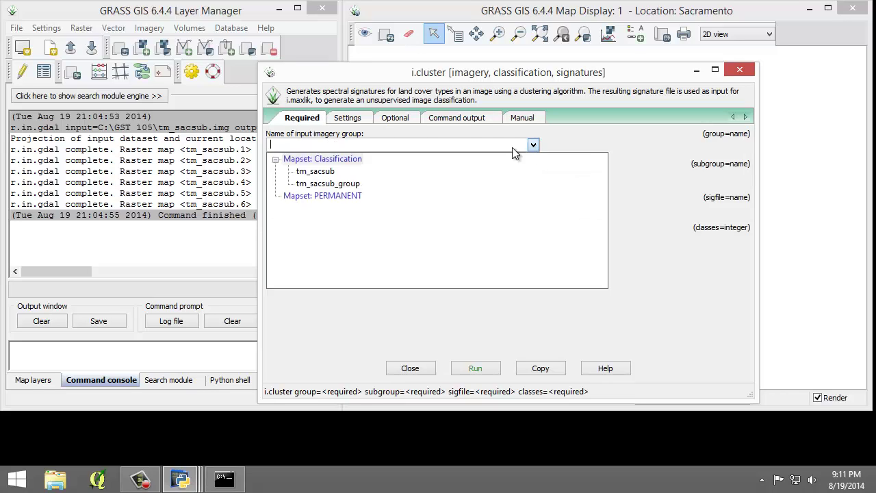
pyautogui.click(354, 183)
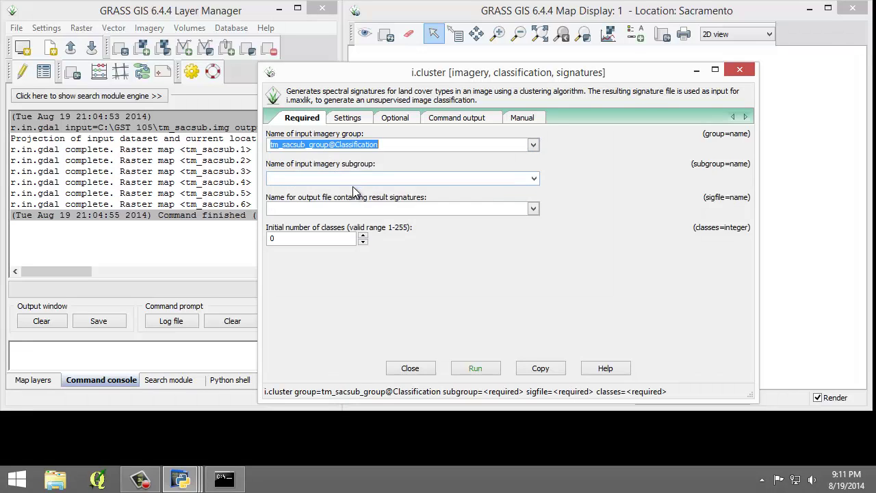
pyautogui.click(533, 179)
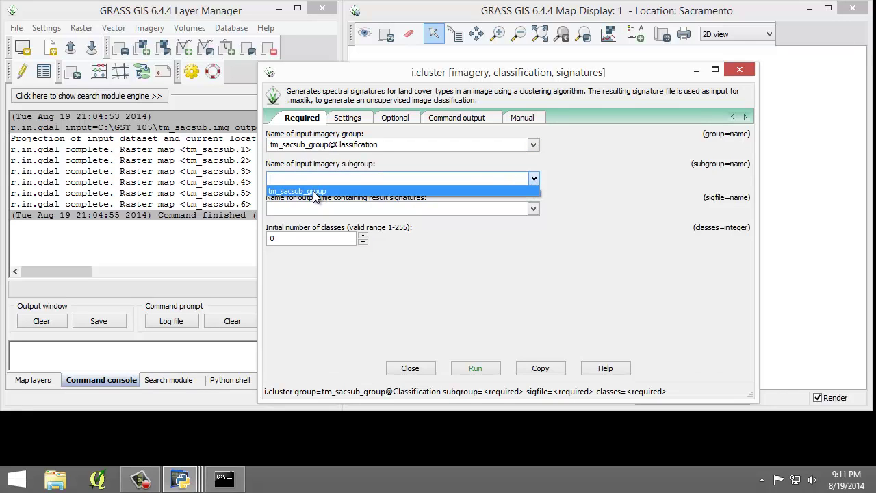
pyautogui.click(314, 193)
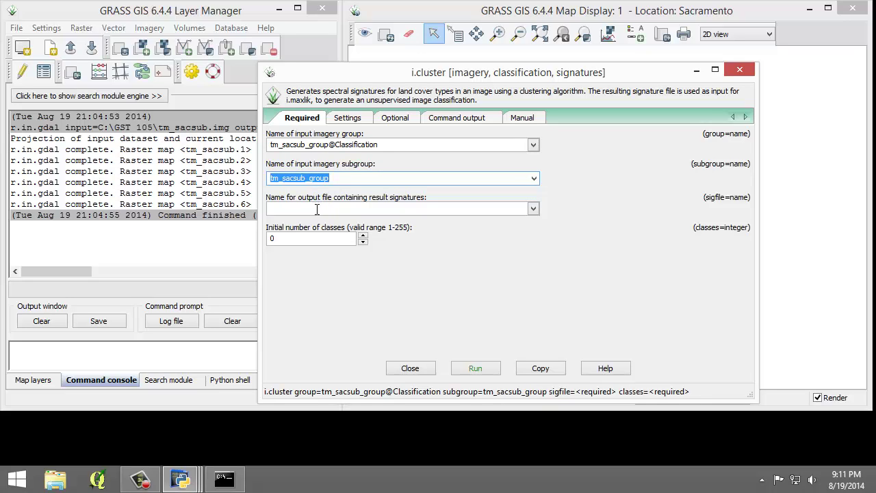
# Name the signature file cluster10 and set the number of classes to 10.
pyautogui.click(317, 210)
pyautogui.write('cluster10')
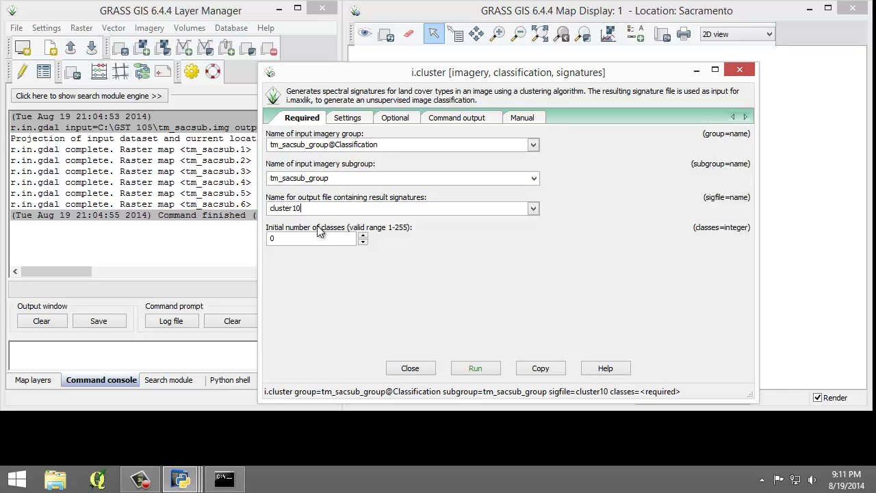
pyautogui.doubleClick(317, 238)
pyautogui.write('10')
pyautogui.click(363, 235)
pyautogui.click(362, 243)
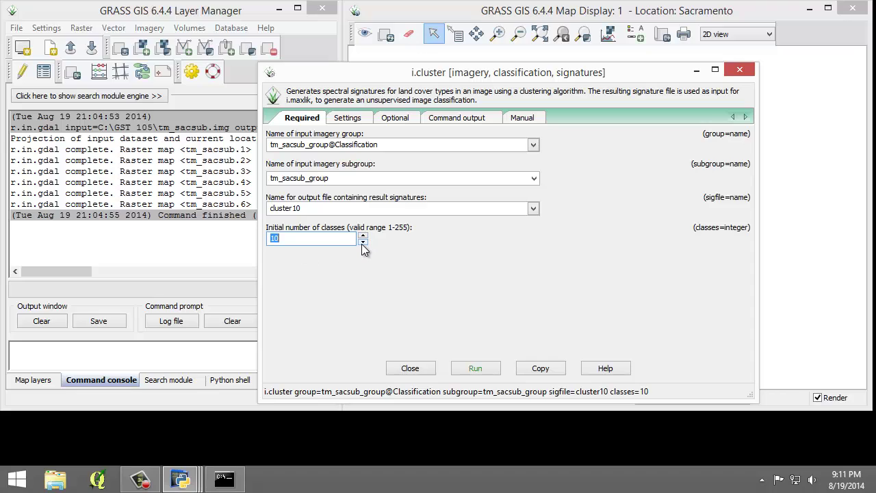
# Save the report as C:\GST 105\cluster10_report and run i.cluster.
pyautogui.click(397, 119)
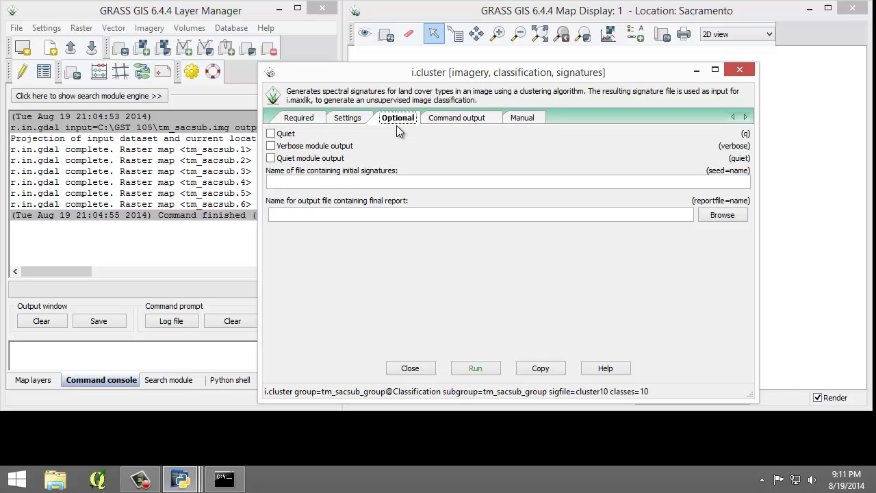
pyautogui.click(472, 216)
pyautogui.click(728, 218)
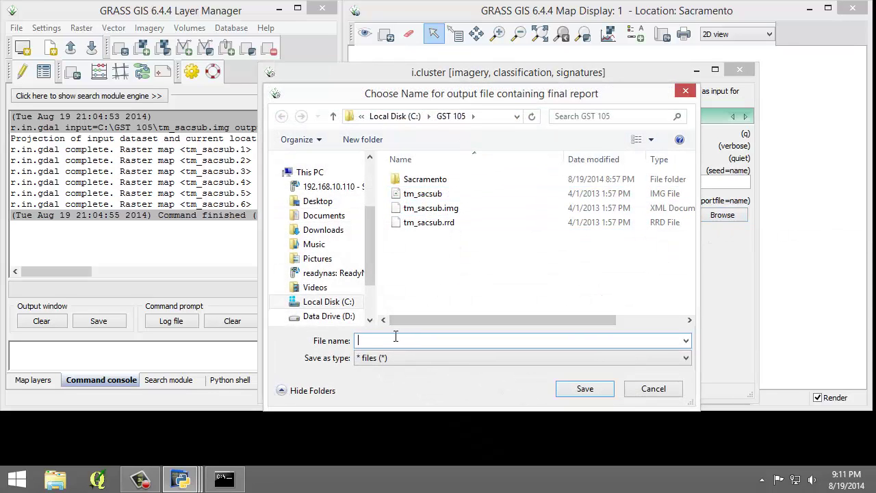
pyautogui.write('cluster10_report')
pyautogui.click(585, 389)
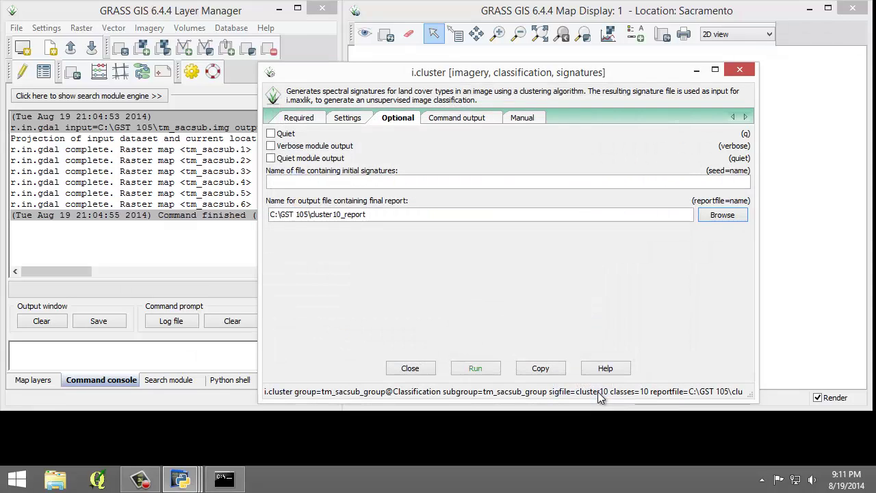
pyautogui.click(483, 370)
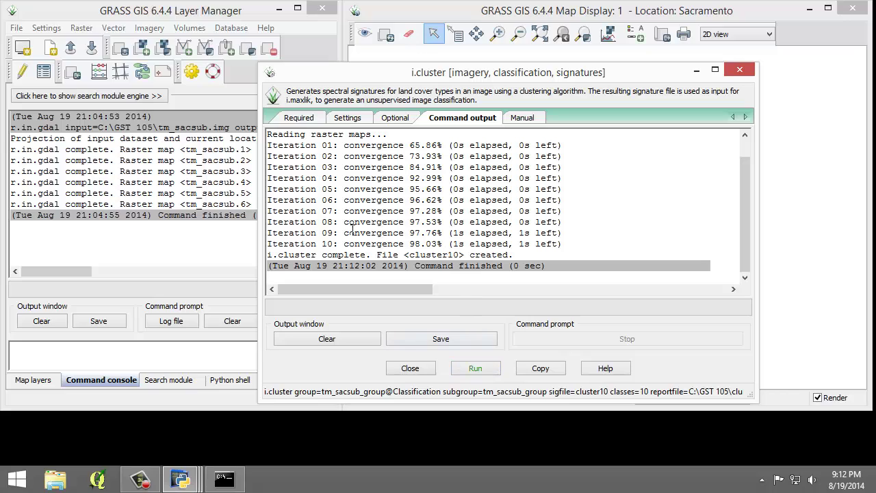
# After the run completes, review the cluster10 sigfile and report file settings.
pyautogui.moveTo(747, 237); pyautogui.dragTo(747, 216)
pyautogui.click(315, 122)
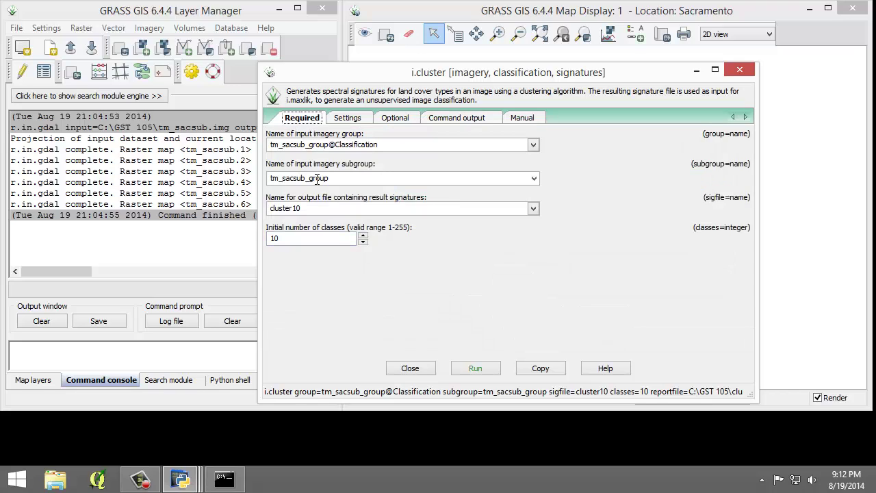
pyautogui.moveTo(324, 206); pyautogui.dragTo(267, 205)
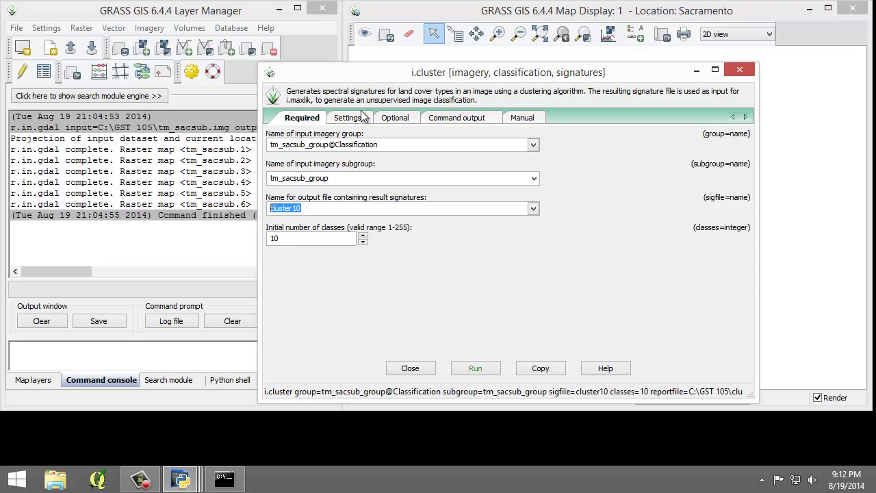
pyautogui.click(396, 119)
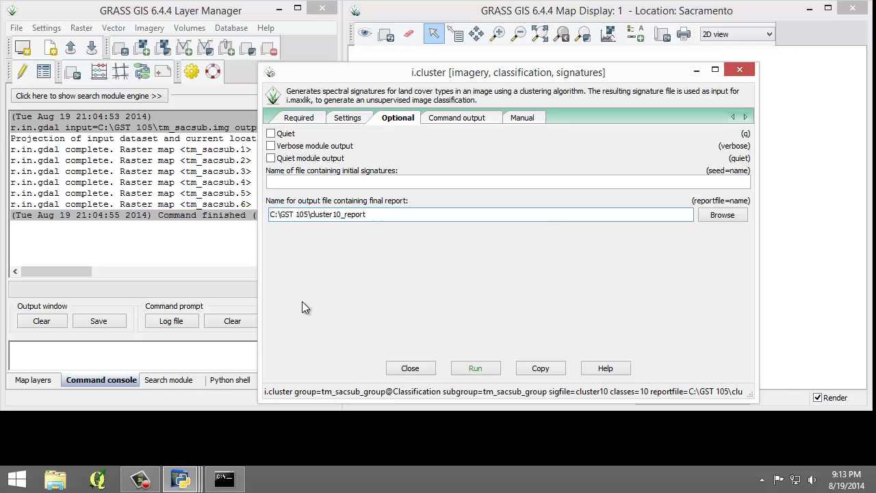
# Open C:\GST 105\cluster10_report in Notepad++ from File Explorer.
pyautogui.click(61, 484)
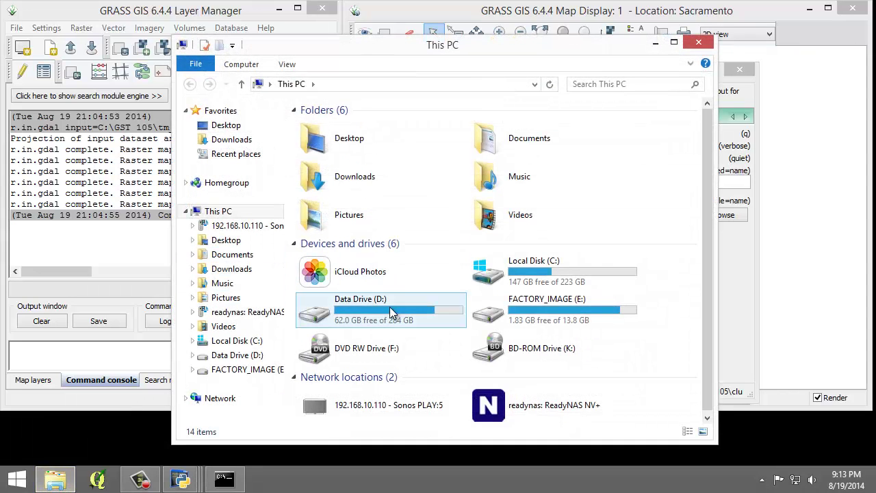
pyautogui.doubleClick(528, 272)
pyautogui.doubleClick(362, 152)
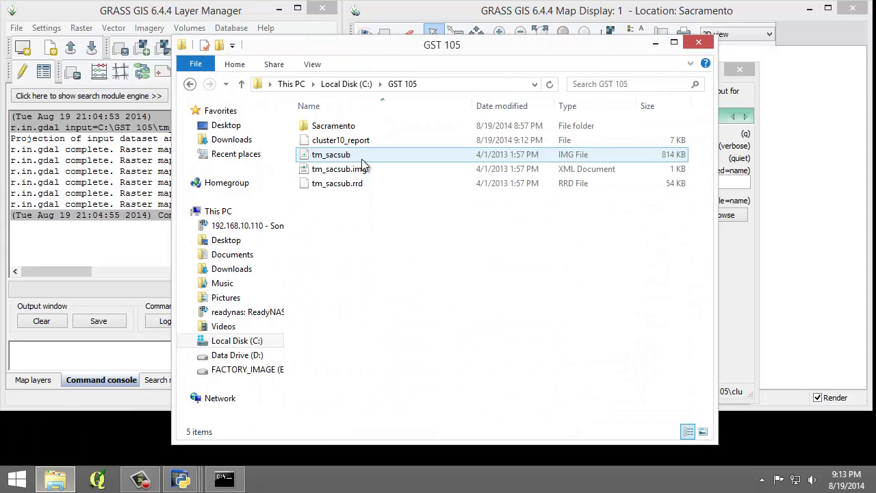
pyautogui.rightClick(349, 146)
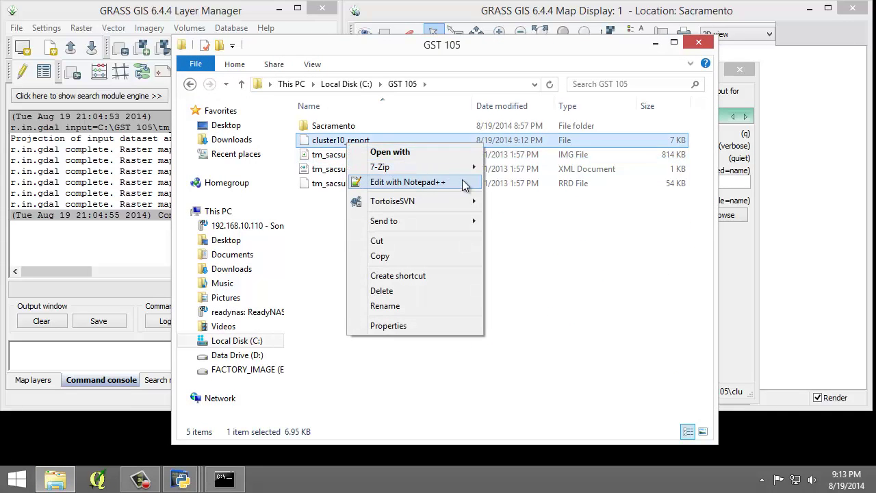
pyautogui.click(463, 183)
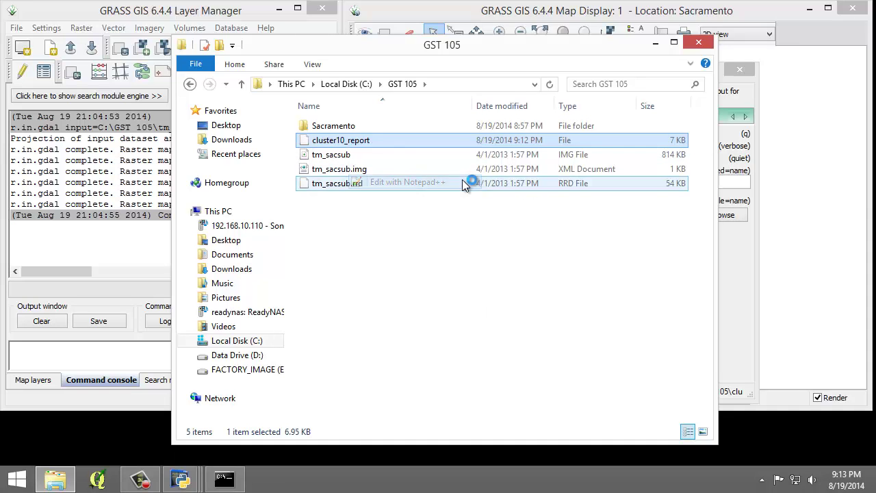
# Maximize Notepad++ and scroll through the cluster10_report contents.
pyautogui.doubleClick(448, 95)
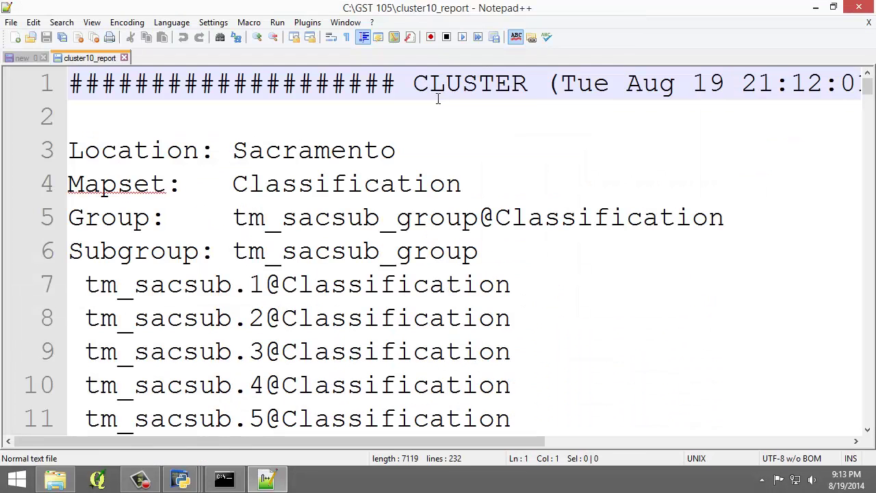
pyautogui.click(204, 119)
pyautogui.scroll(-4, 204, 126)
pyautogui.scroll(-3, 204, 125)
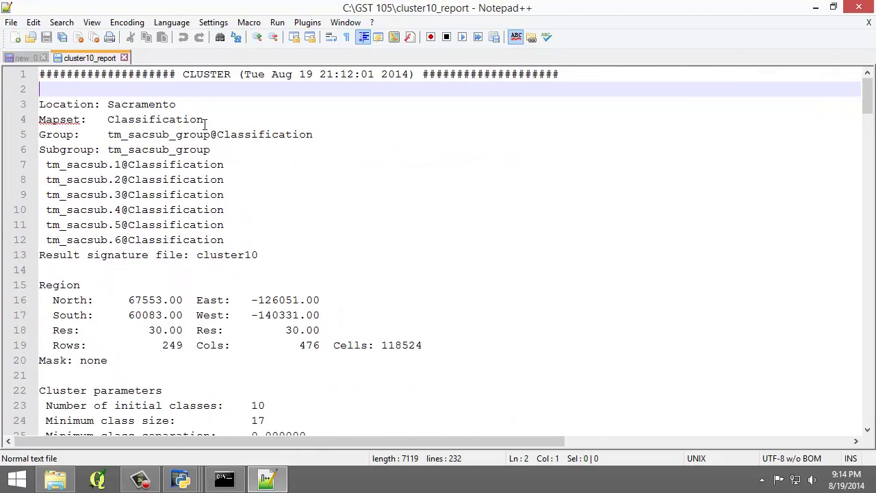
pyautogui.scroll(3, 204, 125)
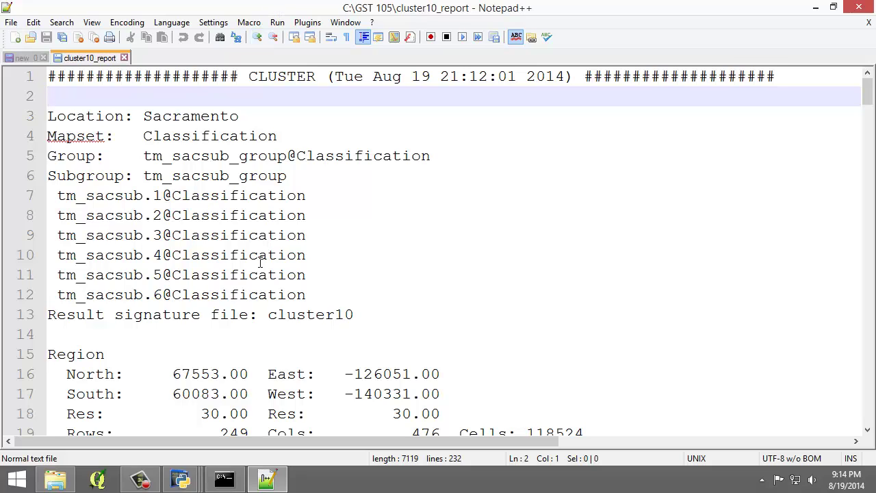
pyautogui.scroll(-13, 260, 259)
pyautogui.scroll(-20, 260, 261)
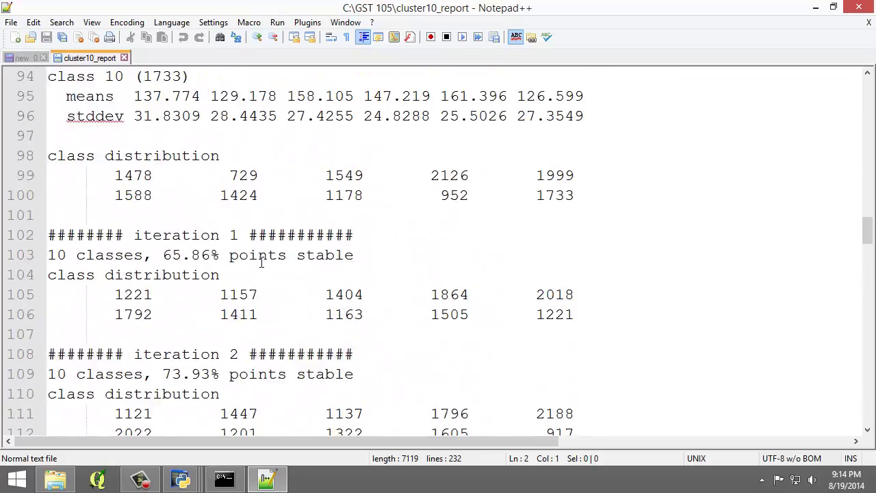
pyautogui.scroll(-19, 261, 262)
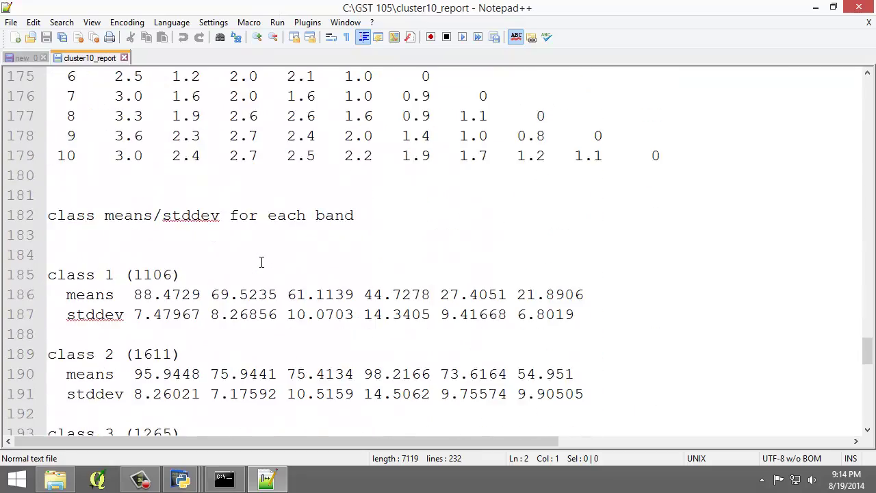
pyautogui.scroll(-5, 261, 262)
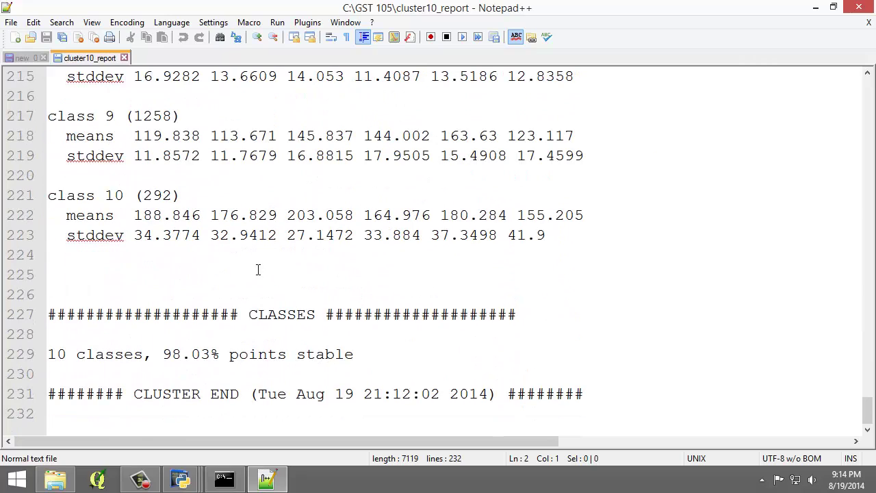
# Highlight the final 98.03% stable convergence value, then return to the GST 105 folder.
pyautogui.click(41, 355)
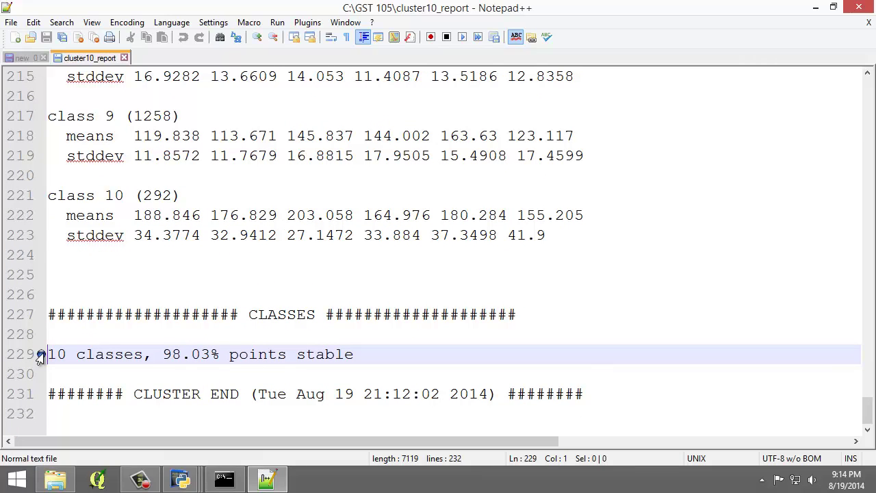
pyautogui.click(163, 355)
pyautogui.moveTo(163, 355); pyautogui.dragTo(212, 354)
pyautogui.click(307, 356)
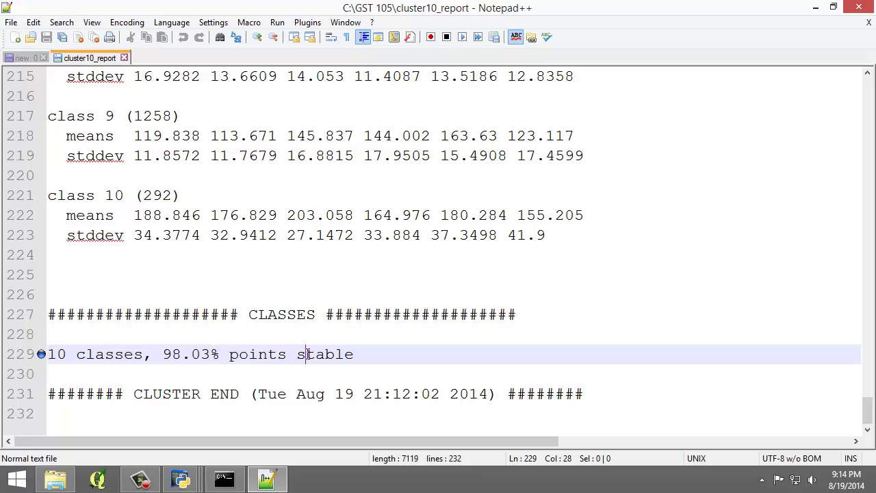
pyautogui.scroll(5, 307, 355)
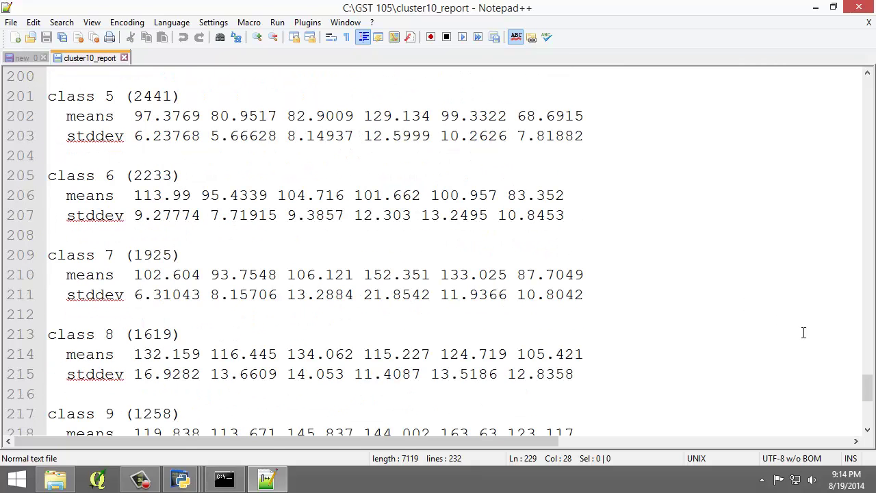
pyautogui.moveTo(866, 399); pyautogui.dragTo(855, 89)
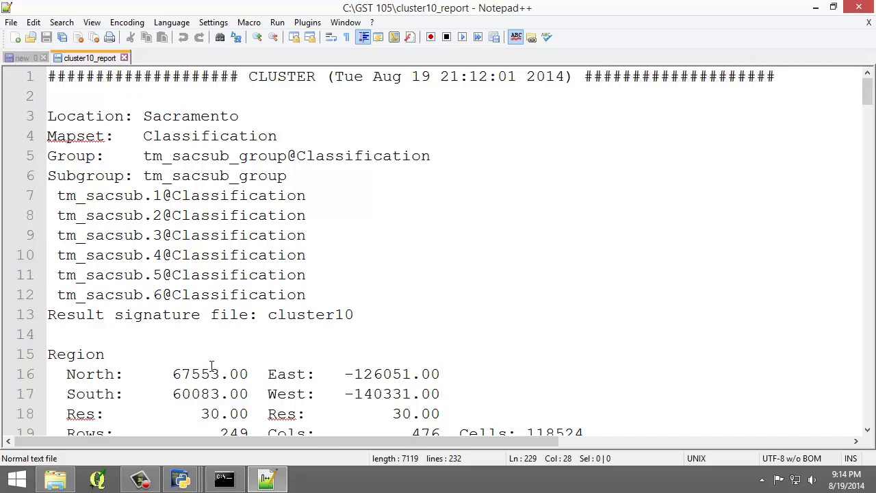
pyautogui.click(61, 479)
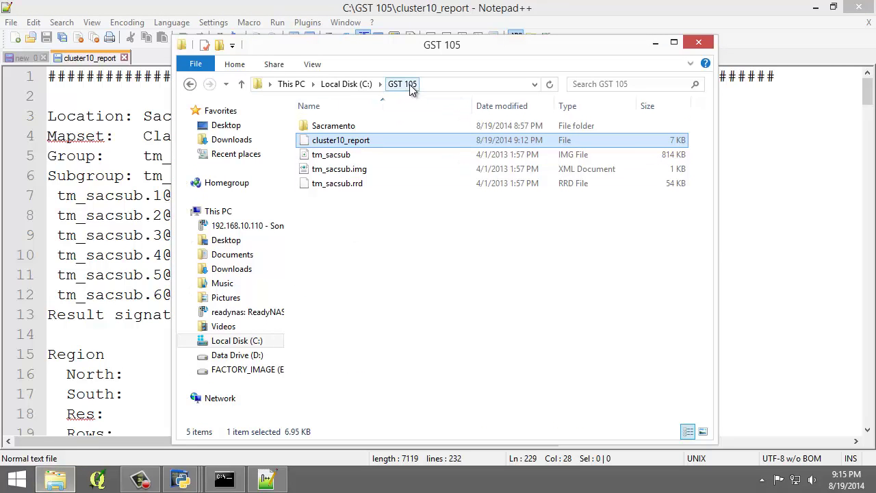
# Browse to the tm_sacsub_group subgroup's sig folder and open cluster10 in Notepad++.
pyautogui.doubleClick(347, 127)
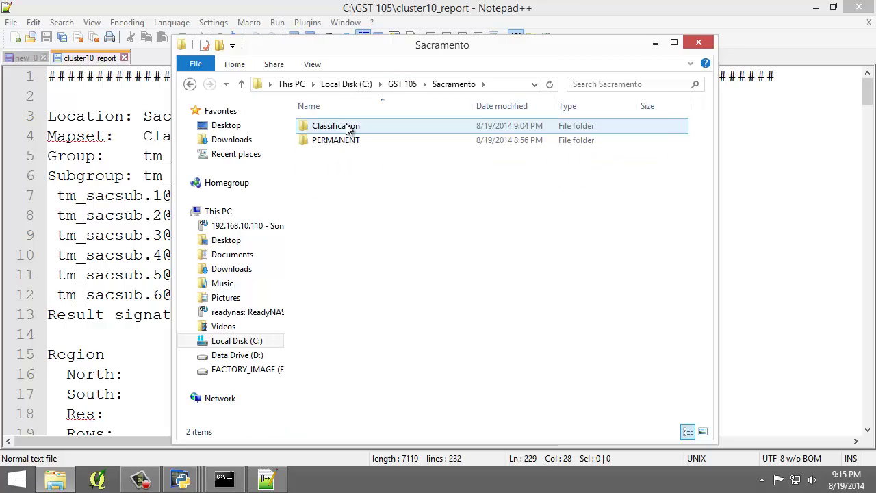
pyautogui.doubleClick(347, 128)
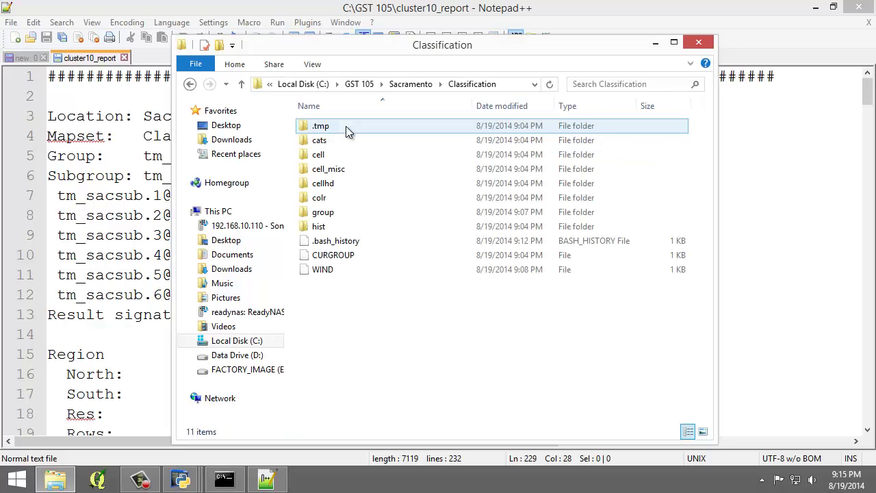
pyautogui.doubleClick(326, 212)
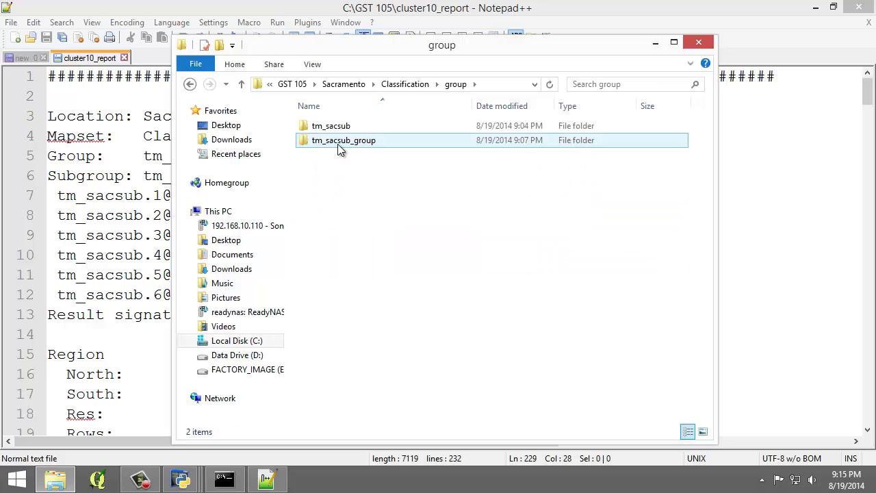
pyautogui.doubleClick(339, 142)
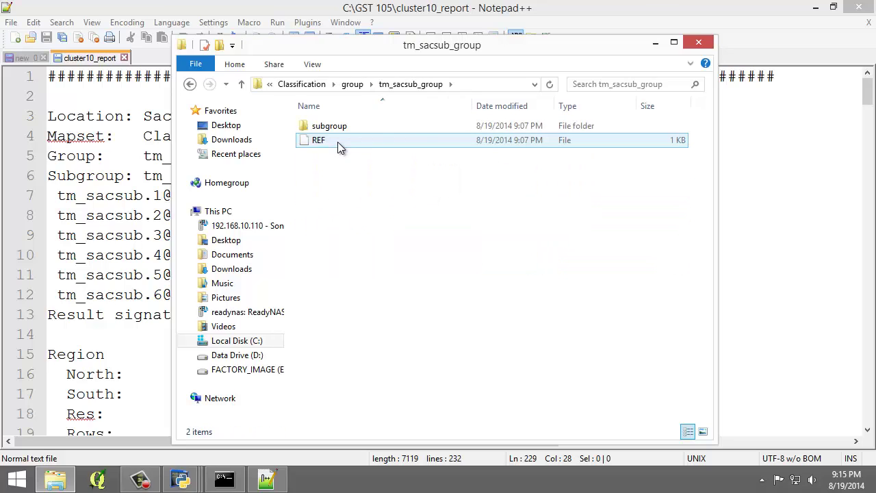
pyautogui.doubleClick(339, 130)
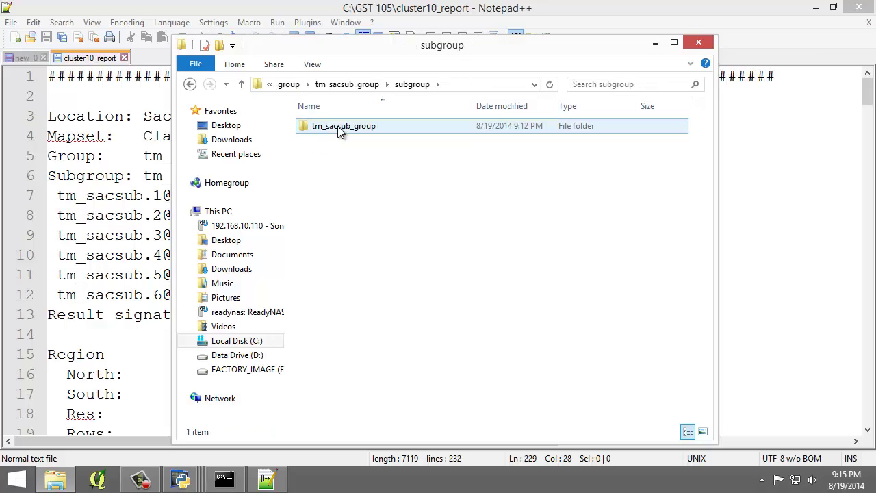
pyautogui.doubleClick(337, 128)
pyautogui.doubleClick(333, 128)
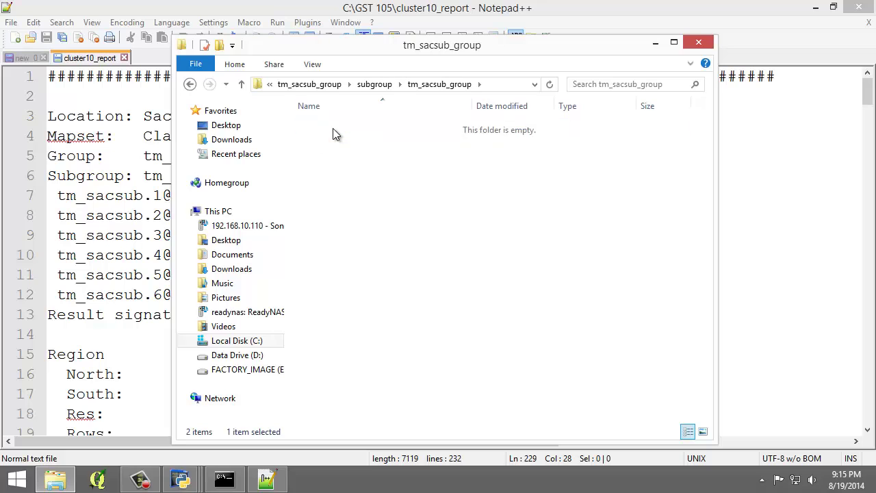
pyautogui.rightClick(333, 129)
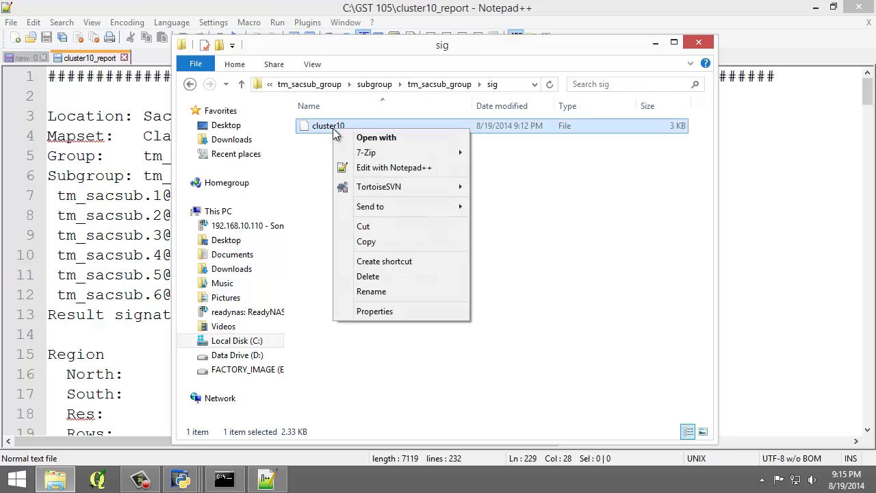
pyautogui.click(387, 169)
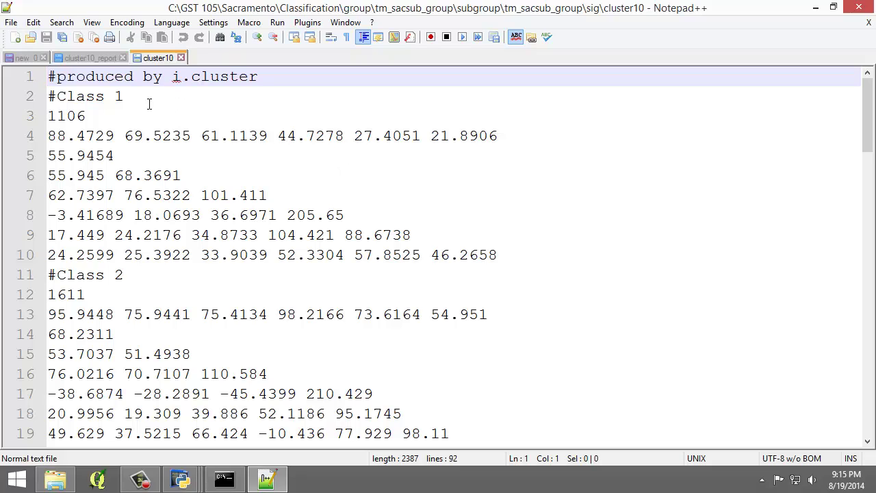
pyautogui.moveTo(145, 102); pyautogui.dragTo(38, 101)
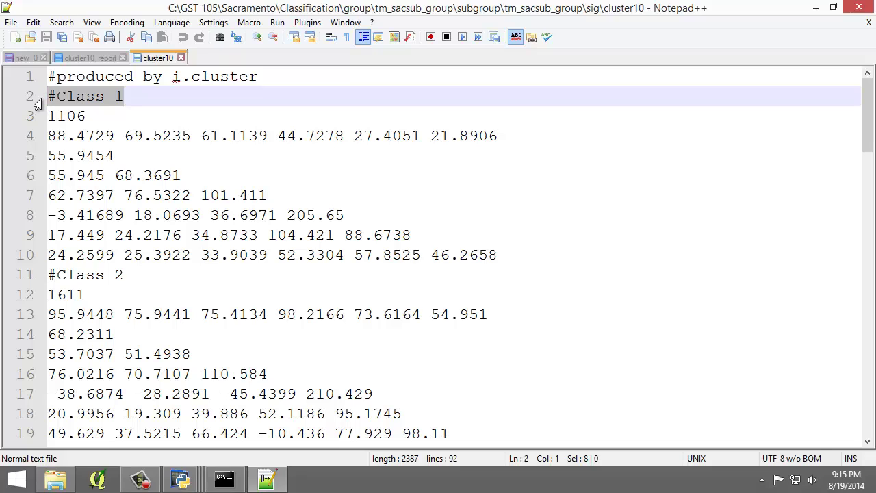
pyautogui.moveTo(86, 117); pyautogui.dragTo(50, 121)
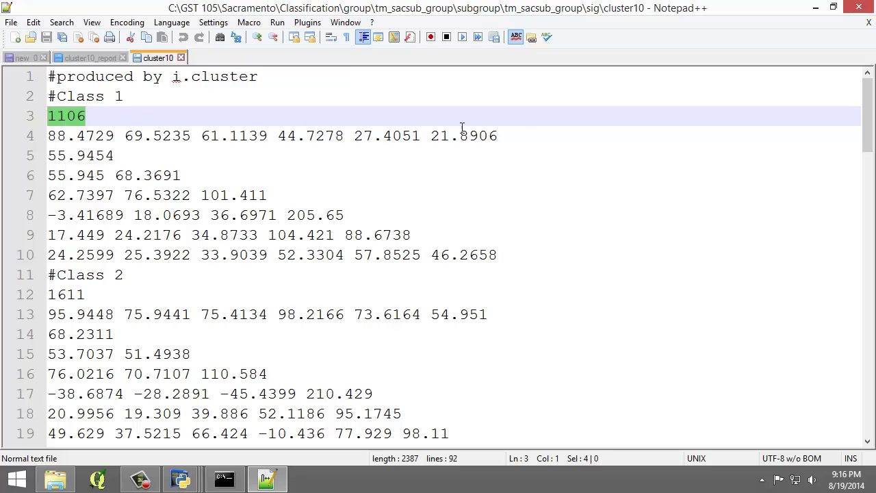
pyautogui.moveTo(503, 134); pyautogui.dragTo(41, 136)
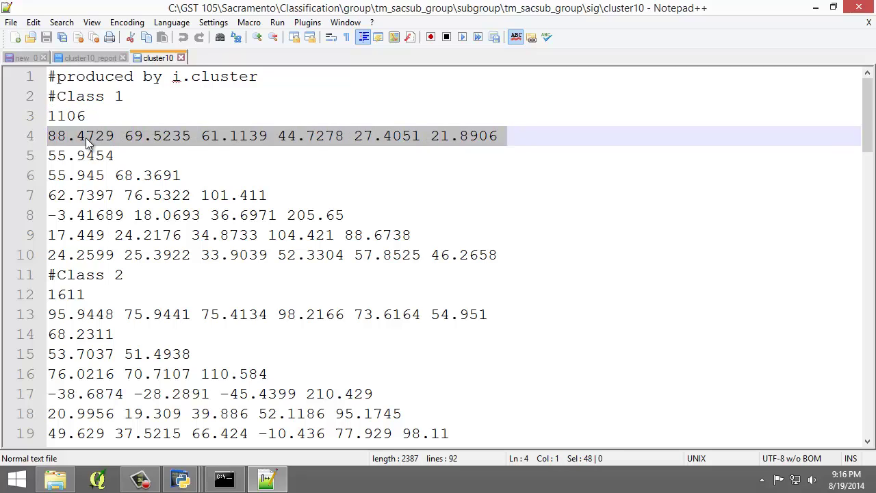
pyautogui.click(65, 155)
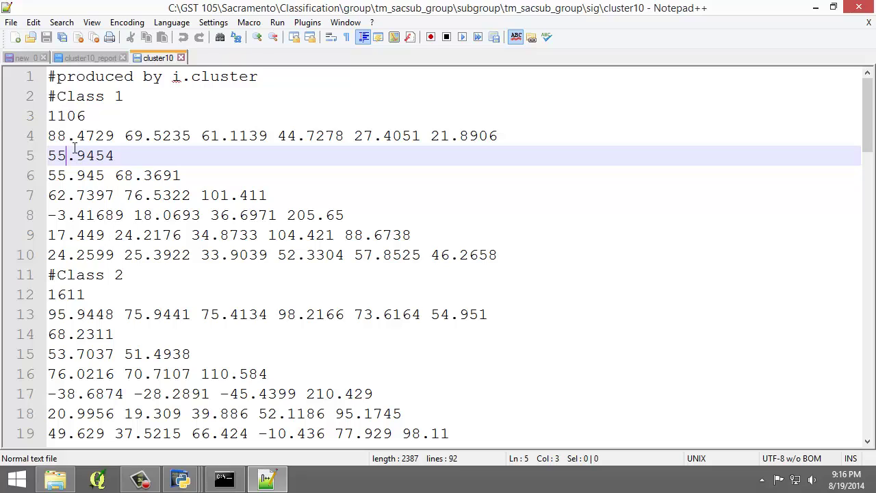
pyautogui.moveTo(57, 156); pyautogui.dragTo(490, 257)
pyautogui.click(298, 216)
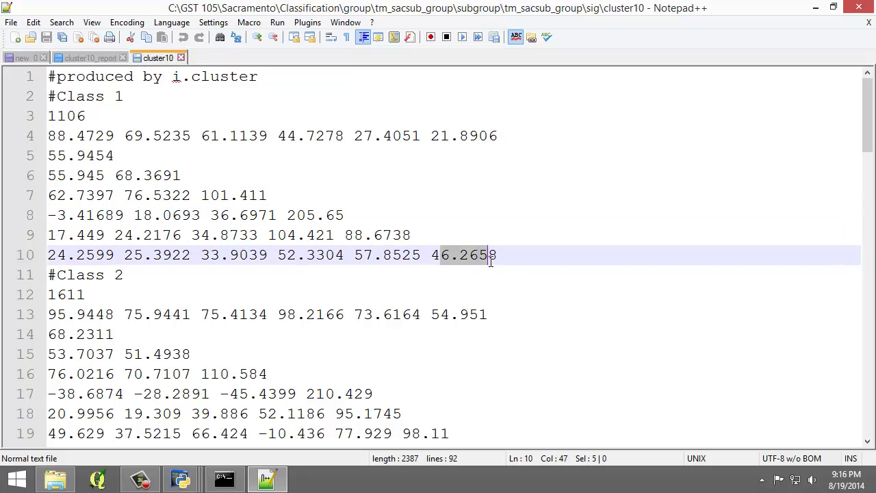
pyautogui.click(490, 261)
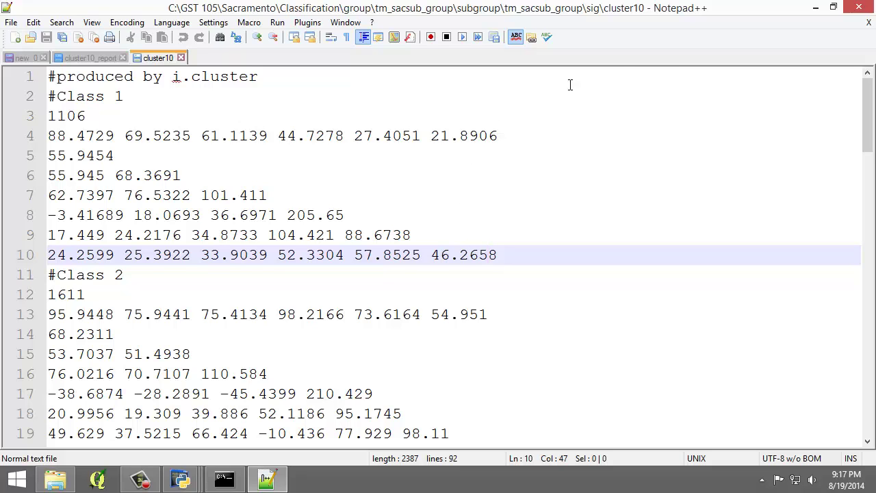
# Close Notepad++, the sig folder window and the i.cluster dialog.
pyautogui.click(847, 7)
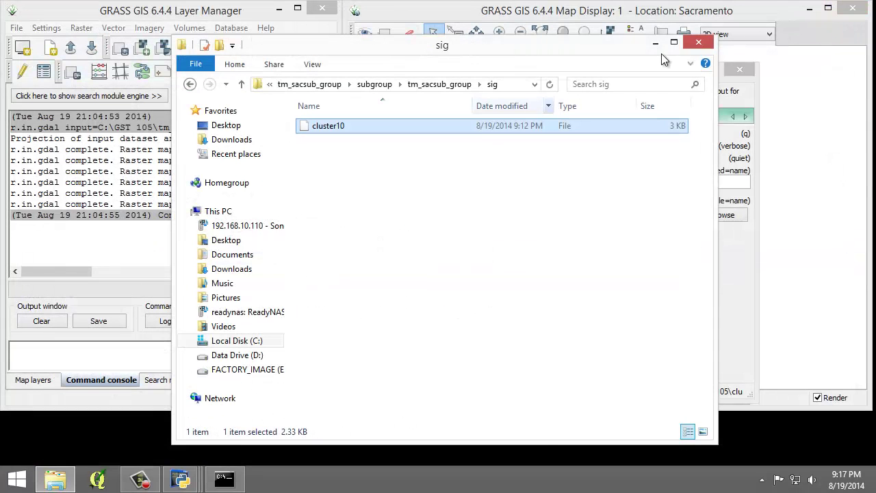
pyautogui.click(698, 43)
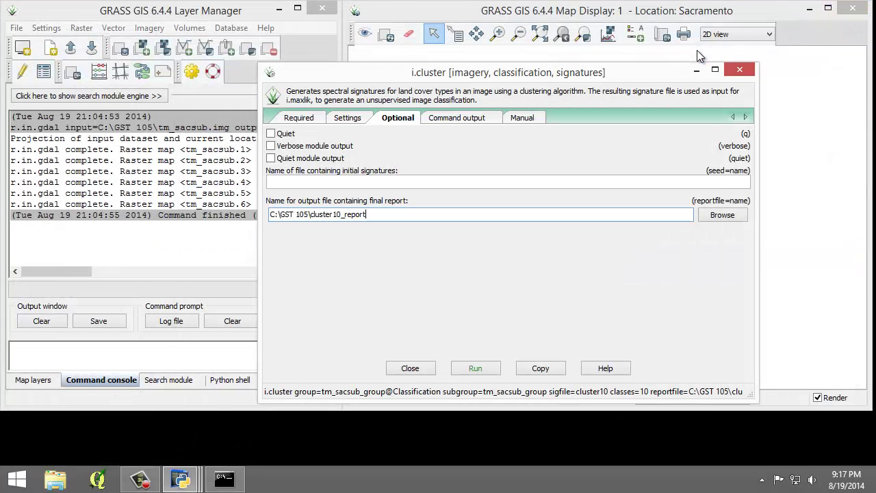
pyautogui.click(739, 72)
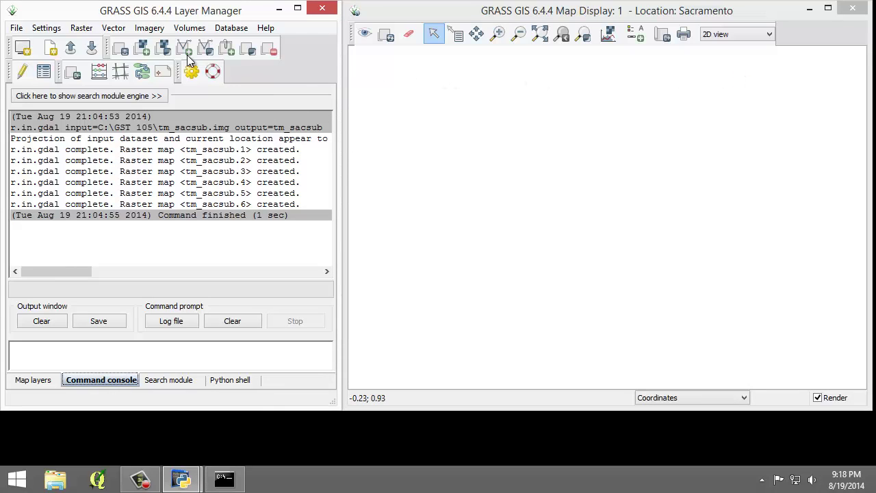
# Launch i.maxlik, check its manual, and return to the required fields.
pyautogui.click(157, 32)
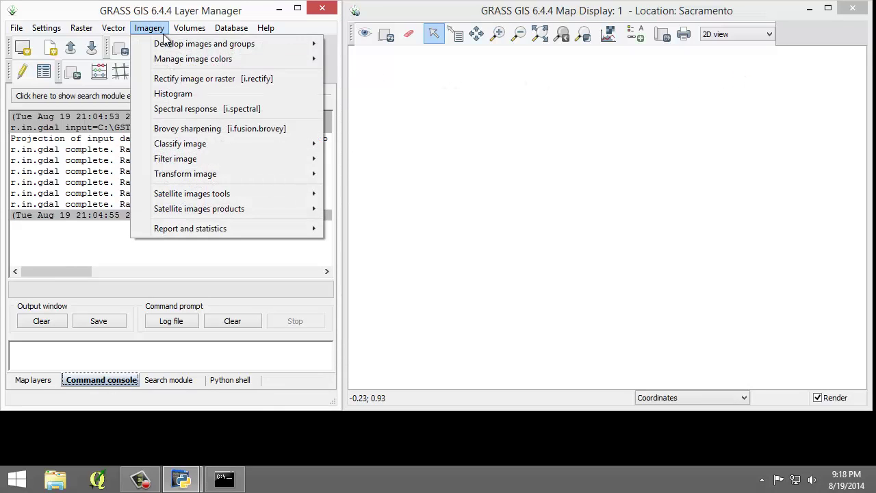
pyautogui.moveTo(234, 148)
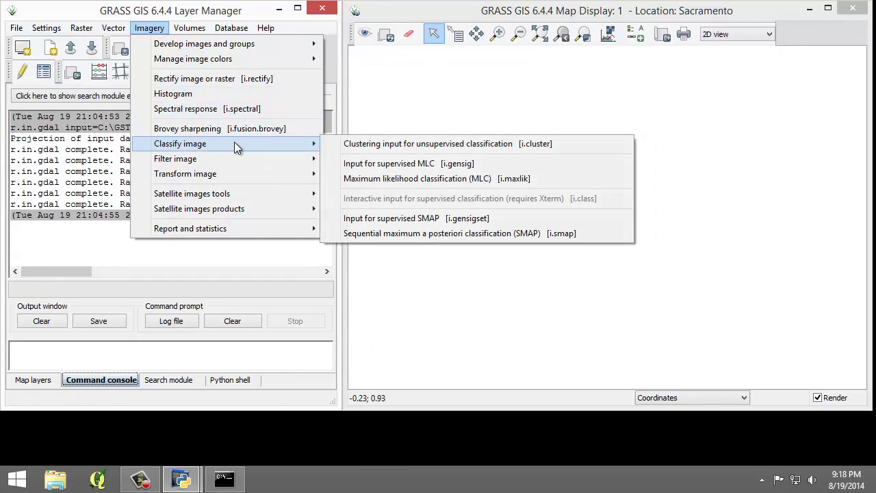
pyautogui.click(507, 181)
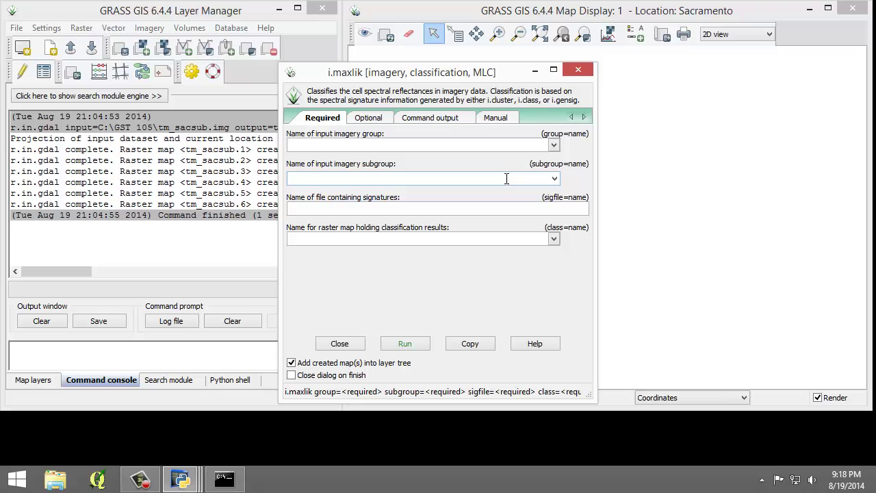
pyautogui.click(505, 121)
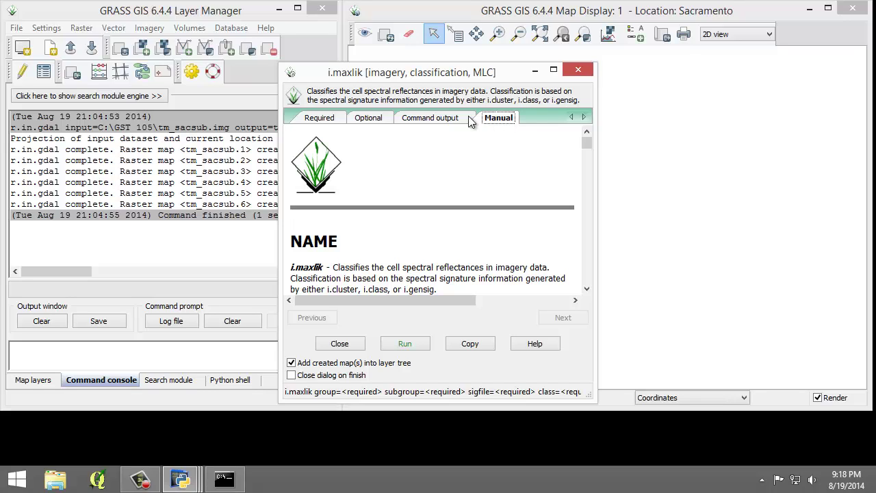
pyautogui.click(327, 122)
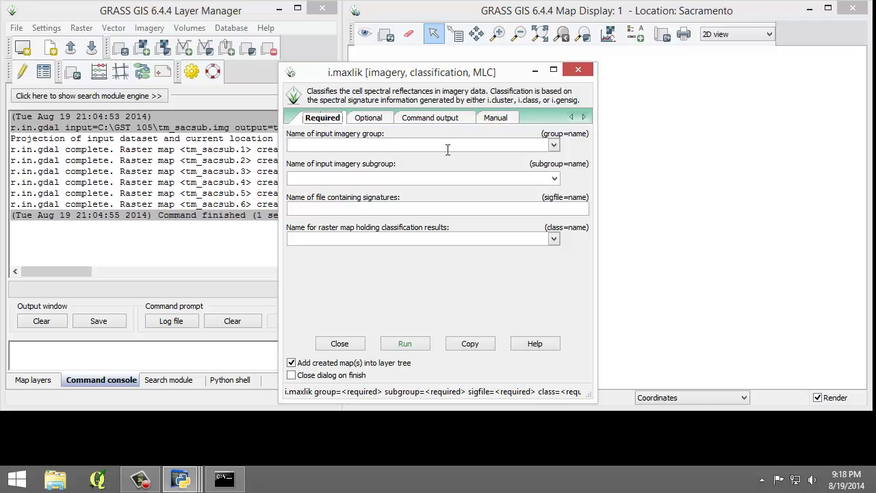
# Choose tm_sacsub_group as both the imagery group and the subgroup for i.maxlik.
pyautogui.click(554, 145)
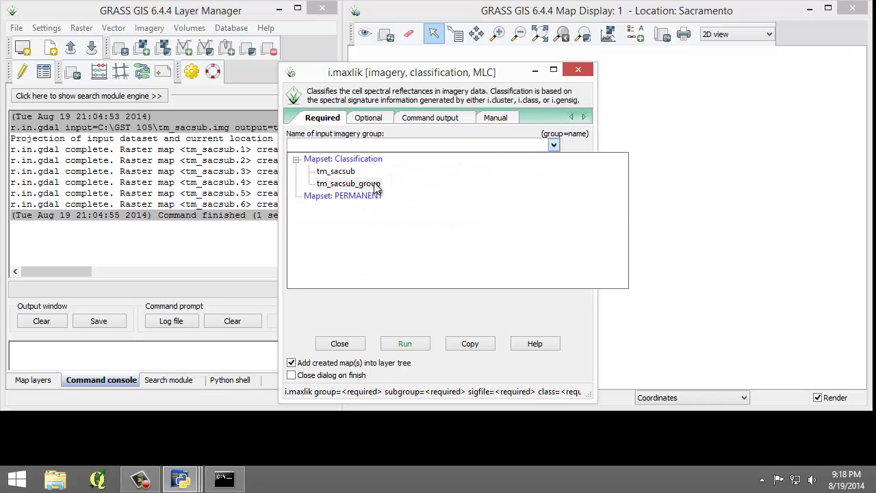
pyautogui.click(349, 183)
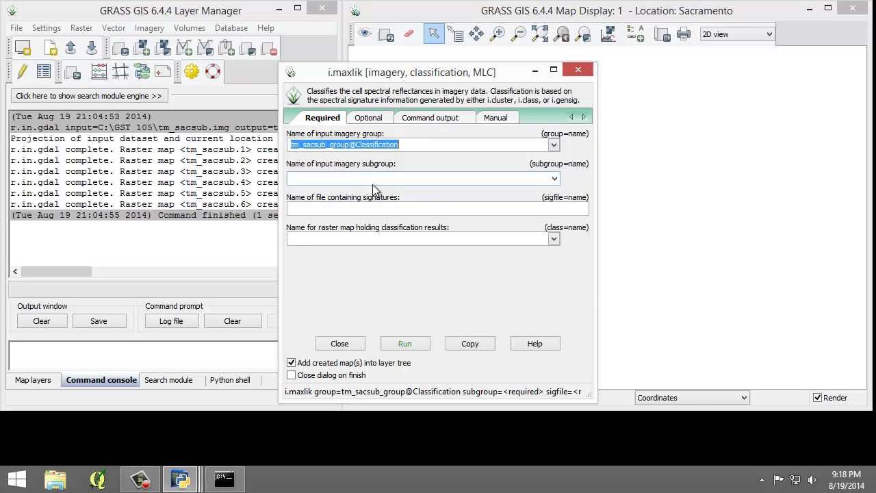
pyautogui.click(554, 178)
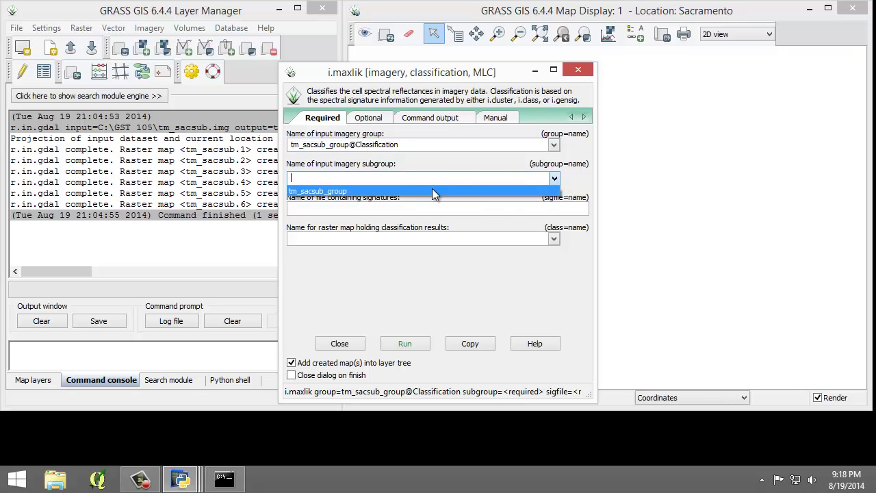
pyautogui.click(432, 191)
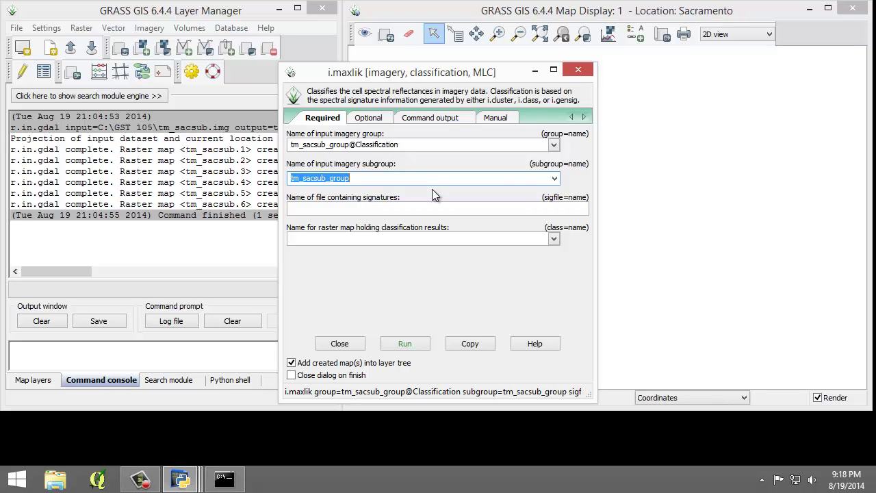
# Run i.maxlik with signature file cluster10 and output tm_sacsub_un_sup_class, then close the dialog.
pyautogui.click(433, 209)
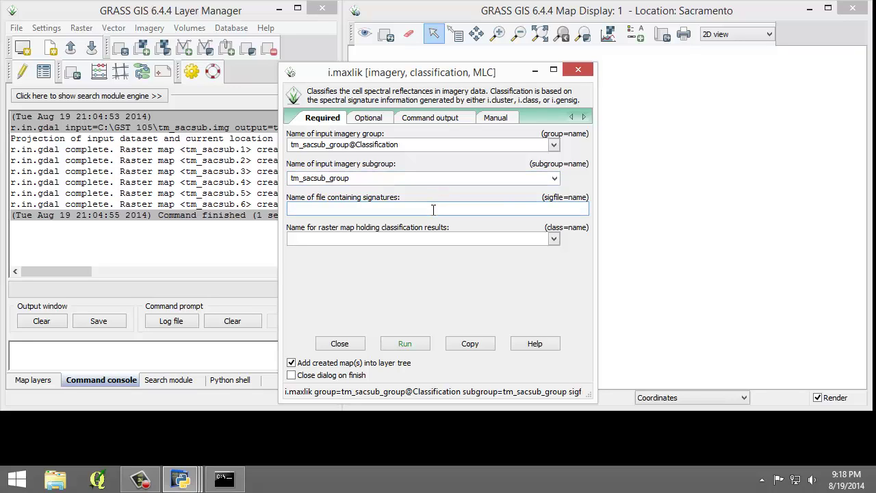
pyautogui.write('cluster10')
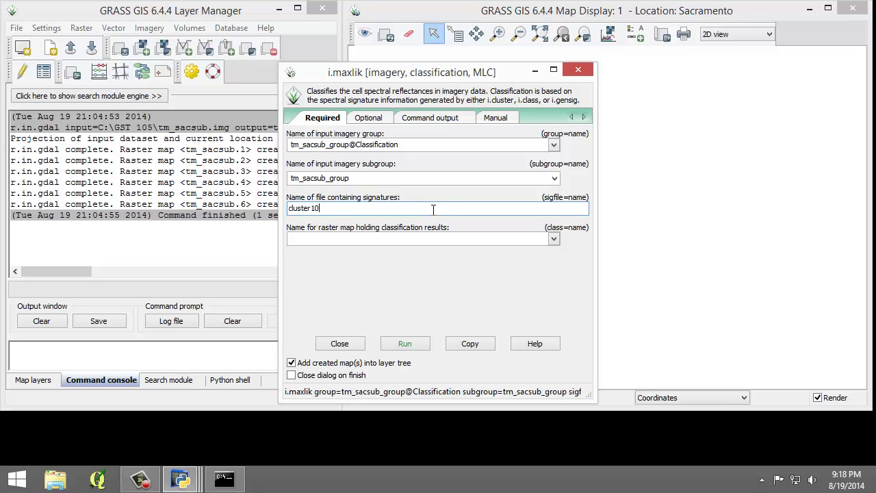
pyautogui.click(395, 238)
pyautogui.write('tm_sacsub_')
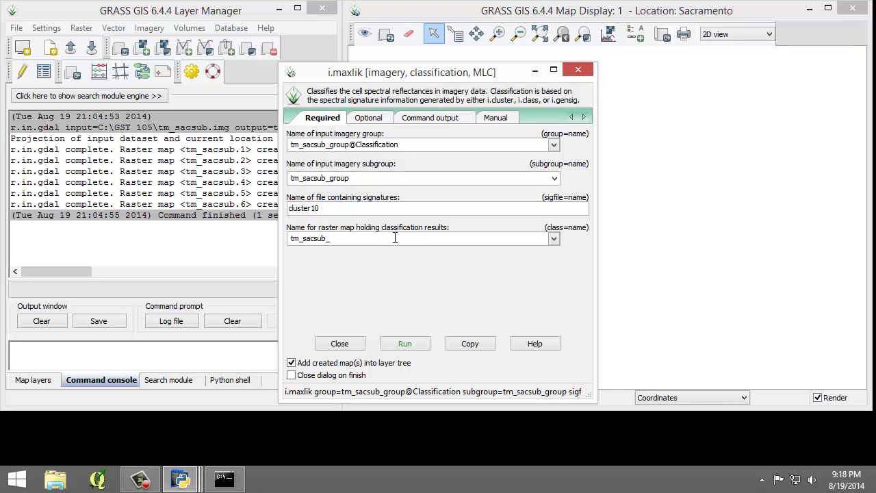
pyautogui.write('un_sup_class')
pyautogui.click(402, 344)
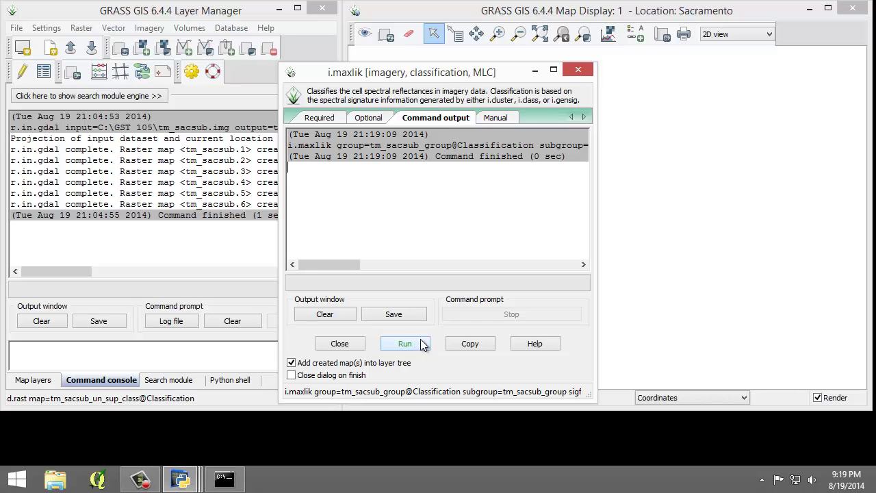
pyautogui.click(345, 344)
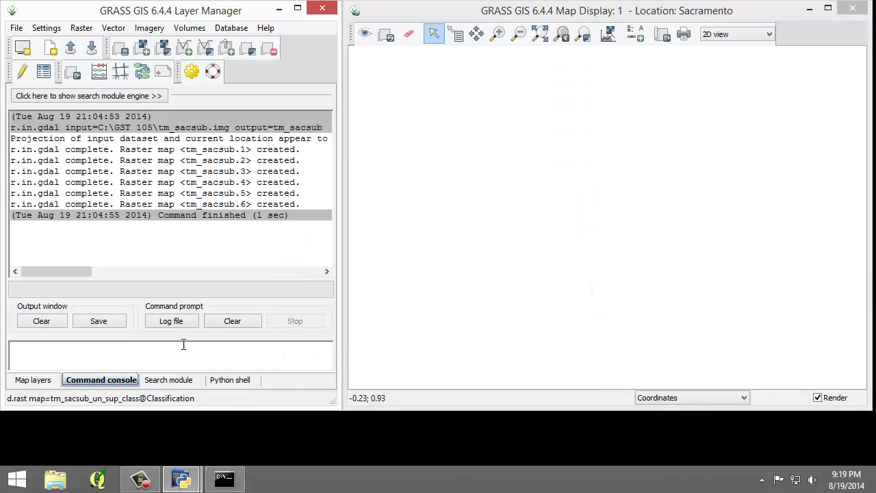
# Zoom the Map Display to the tm_sacsub_un_sup_class layer from the Map layers list.
pyautogui.click(35, 381)
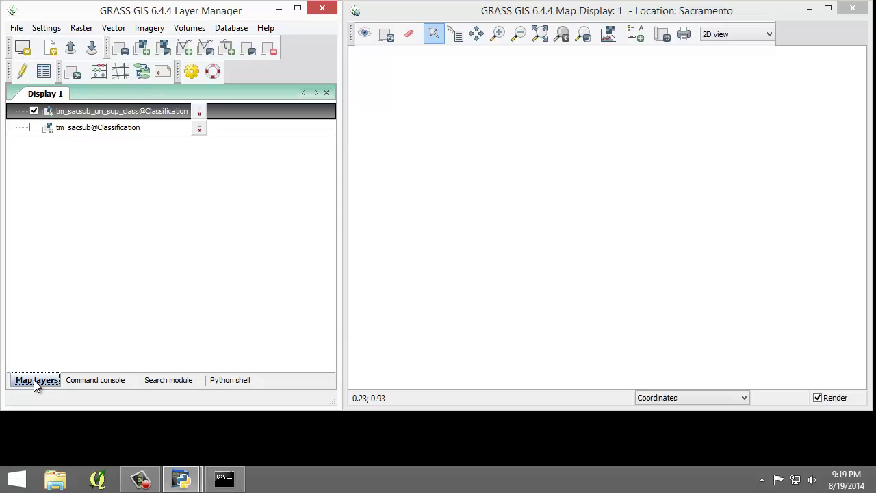
pyautogui.rightClick(107, 110)
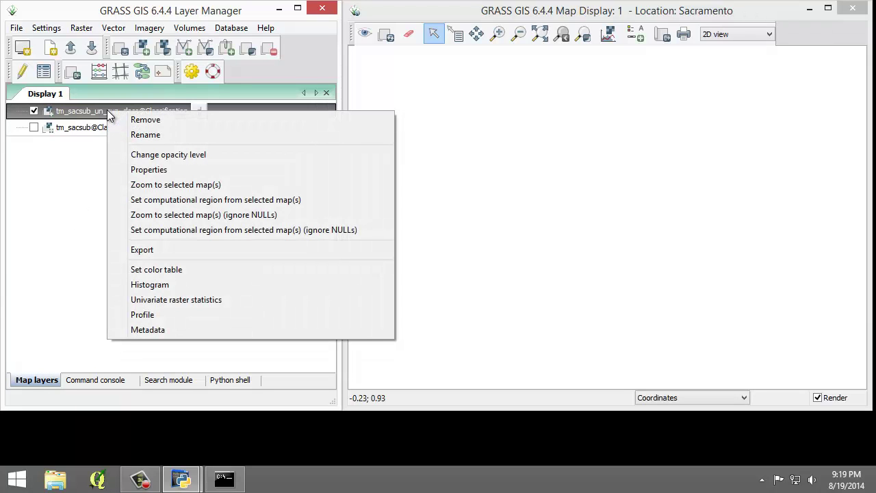
pyautogui.click(190, 192)
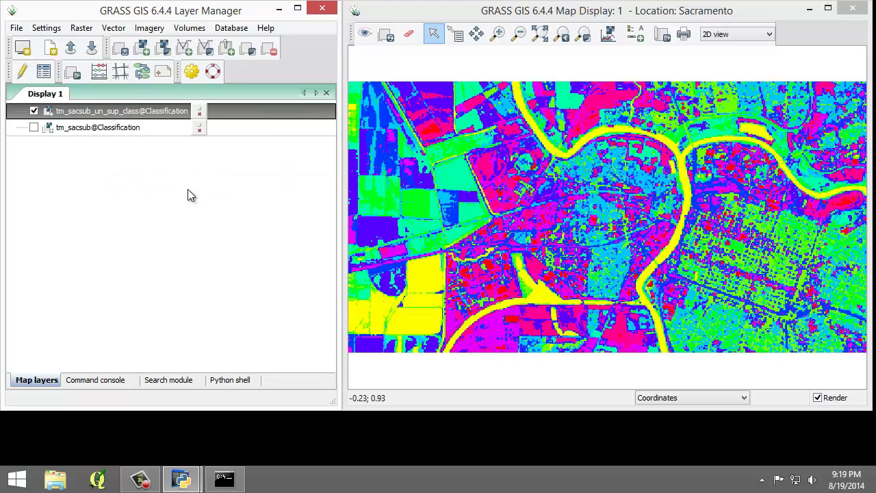